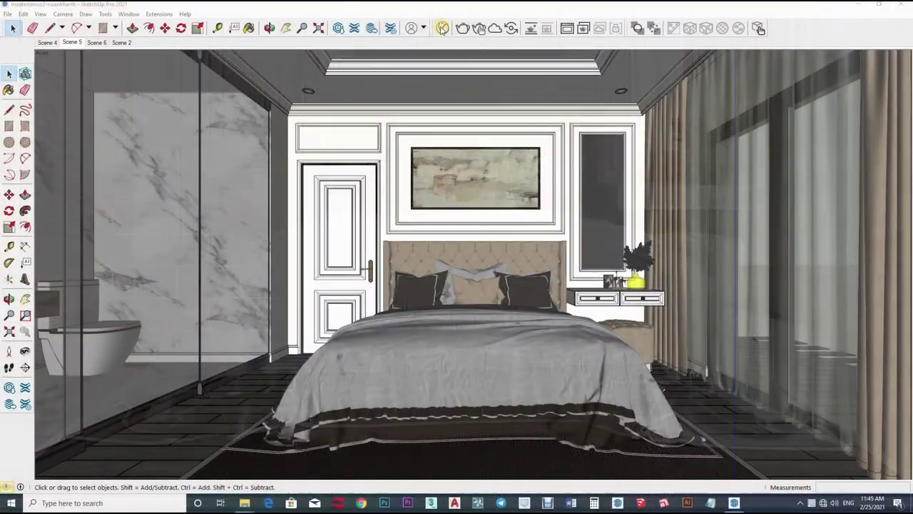
# Step: Run a test render of the bedroom from the V-Ray Asset Editor and maximize the Frame Buffer
pyautogui.click(442, 27)
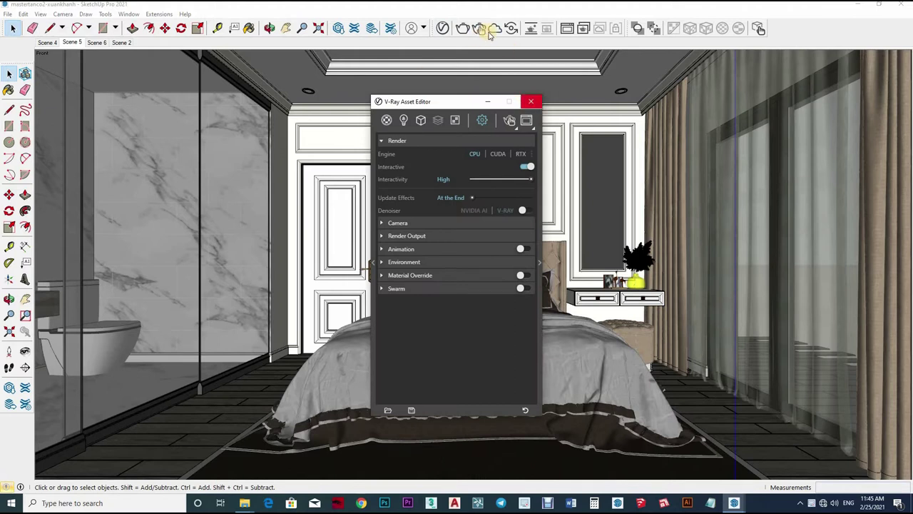
pyautogui.click(530, 101)
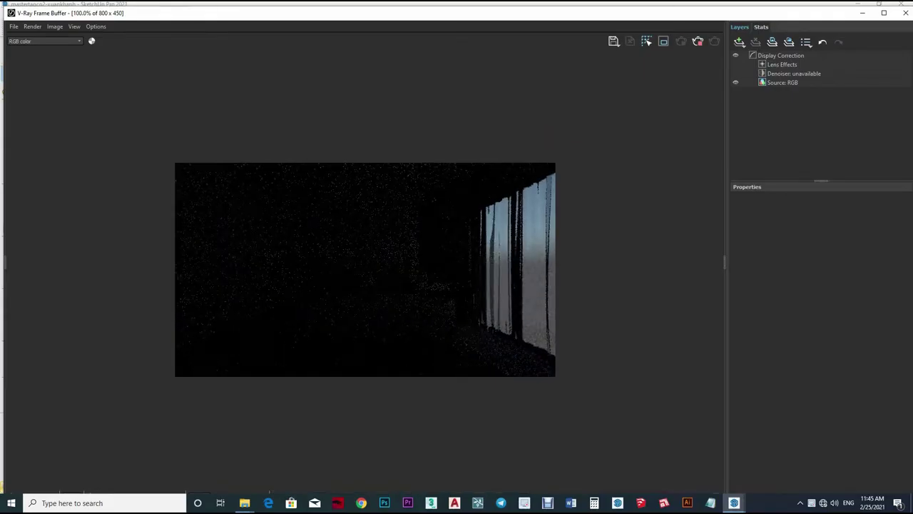
pyautogui.scroll(1, 294, 275)
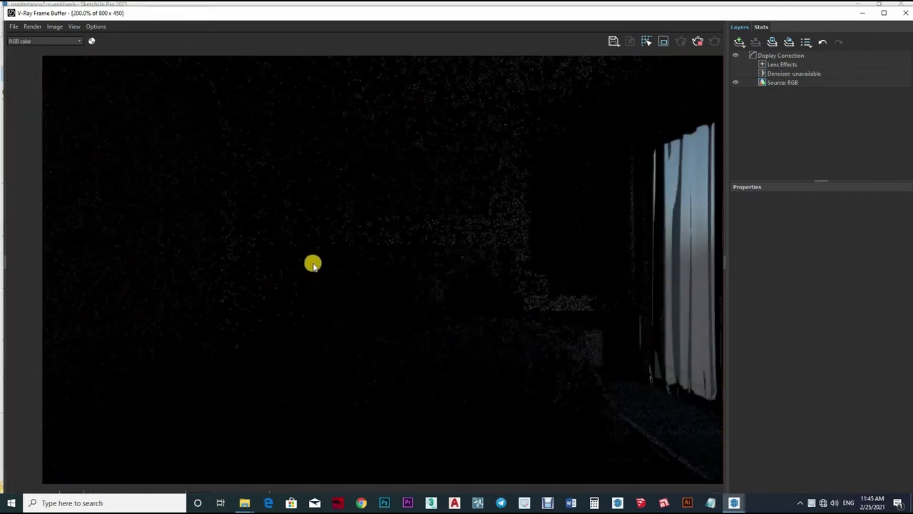
pyautogui.doubleClick(904, 10)
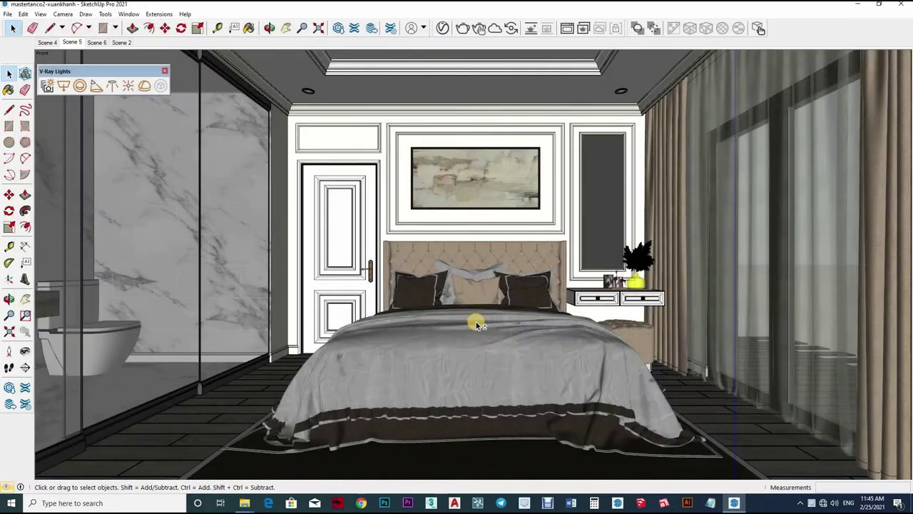
# Step: Flip through Scenes 5, 6 and 2, then settle on Scene 4 and orbit slightly toward the door and bed
pyautogui.click(73, 42)
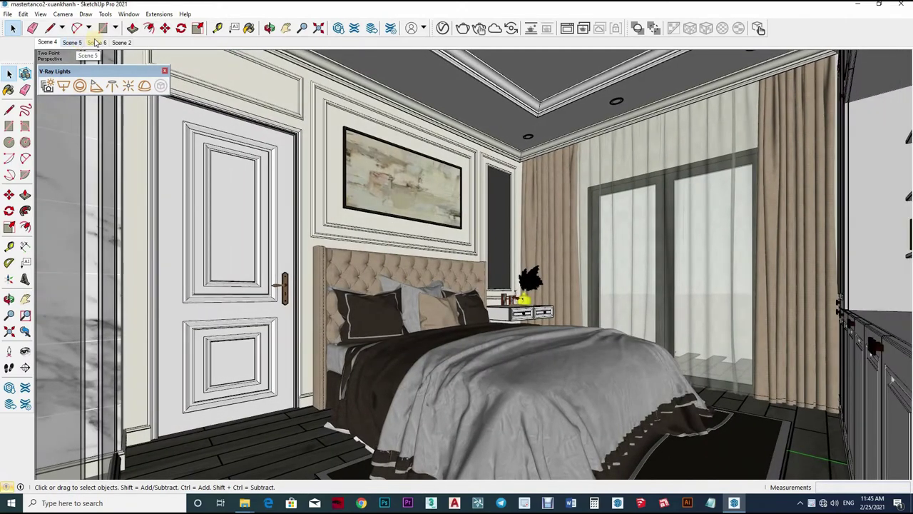
pyautogui.click(96, 42)
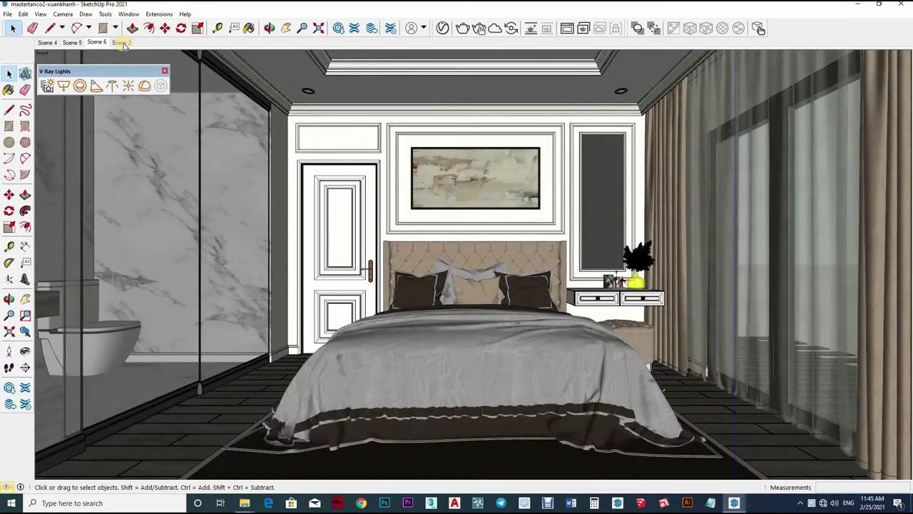
pyautogui.click(121, 42)
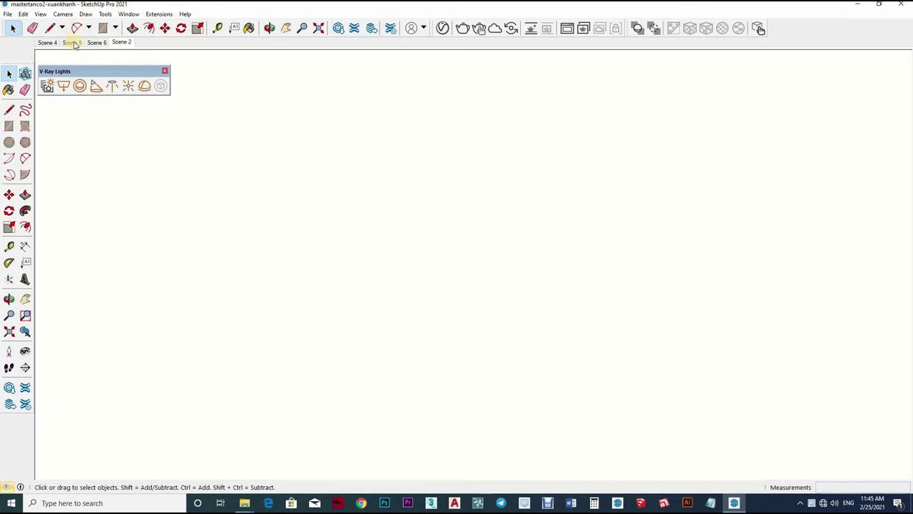
pyautogui.click(73, 43)
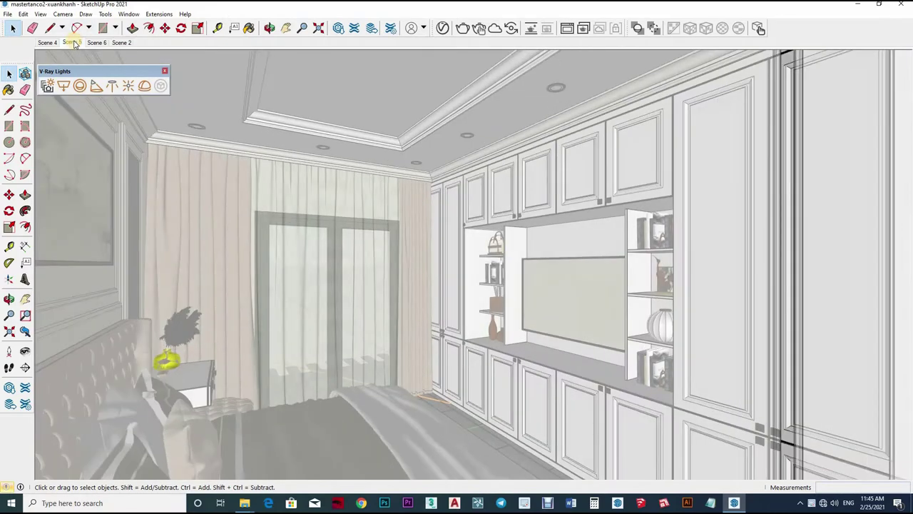
pyautogui.click(47, 42)
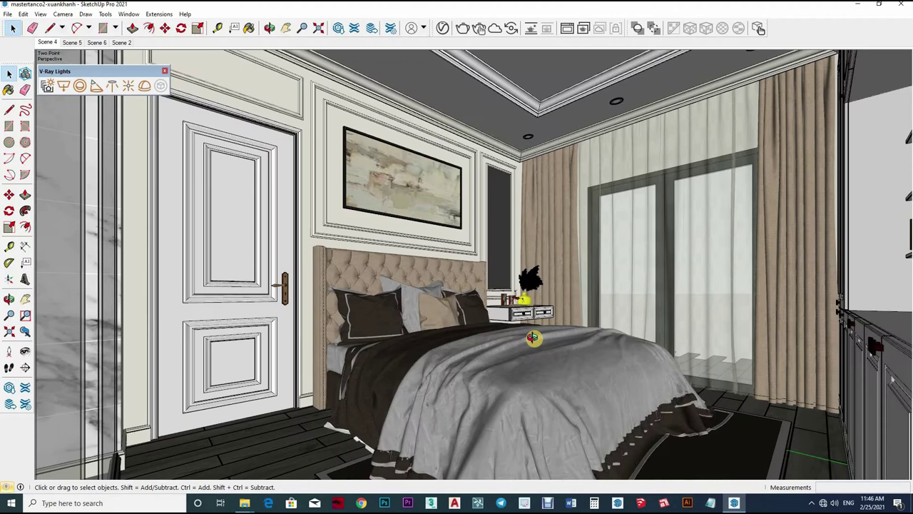
pyautogui.moveTo(533, 347)
pyautogui.mouseDown(button='middle')
pyautogui.moveTo(533, 385)
pyautogui.moveTo(591, 292)
pyautogui.moveTo(357, 400)
pyautogui.moveTo(407, 342)
pyautogui.moveTo(366, 381)
pyautogui.moveTo(392, 383)
pyautogui.moveTo(398, 341)
pyautogui.mouseUp(button='middle')
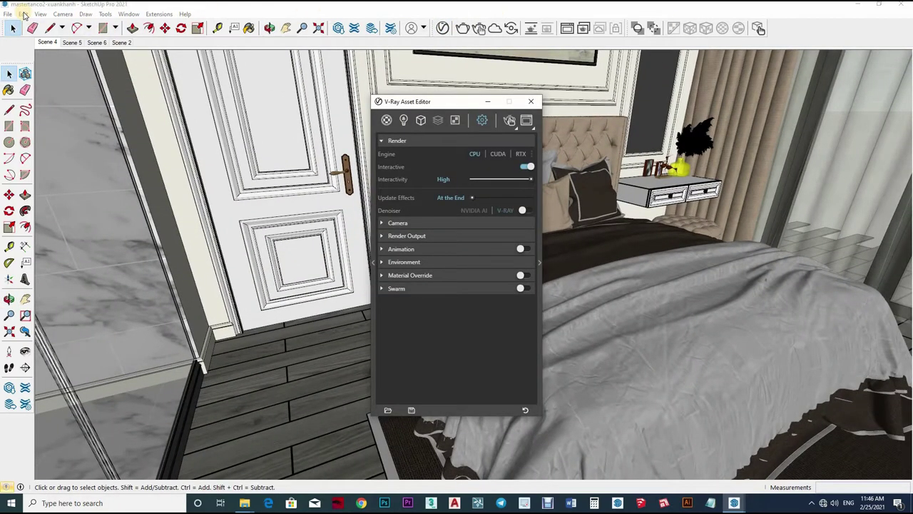
# Step: Dock the Default Tray and give Color B01 a grey reflection colour with 0.8 glossiness
pyautogui.click(132, 17)
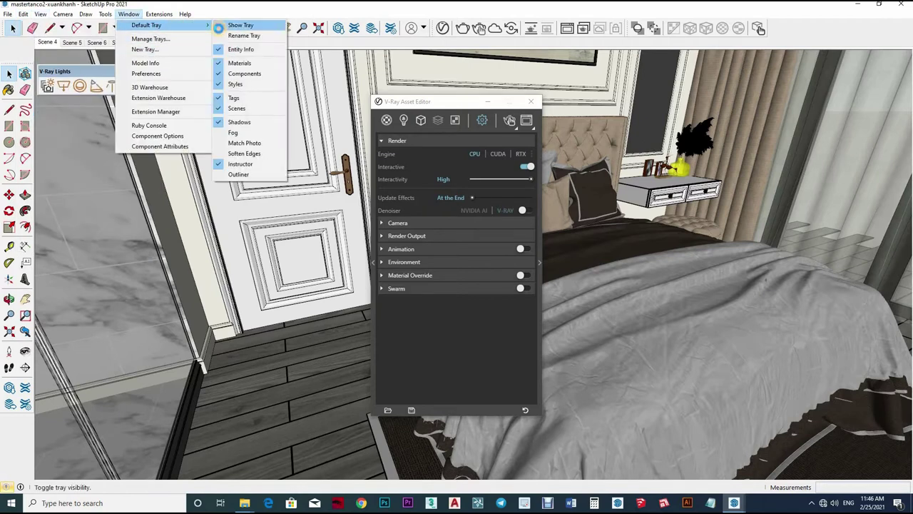
pyautogui.click(236, 26)
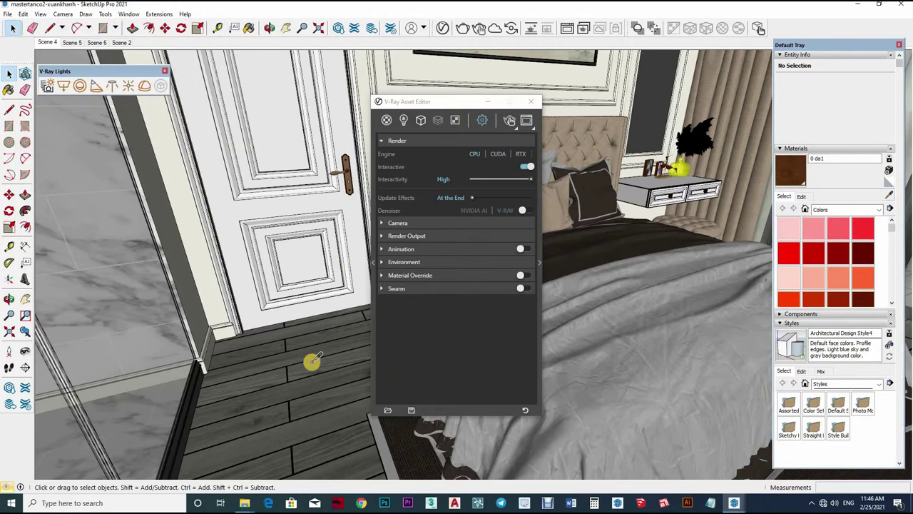
pyautogui.click(313, 362)
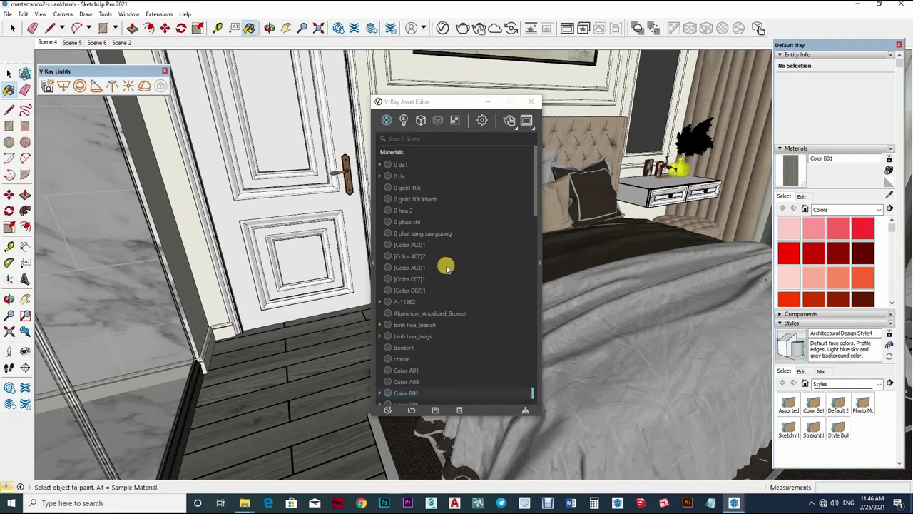
pyautogui.click(444, 262)
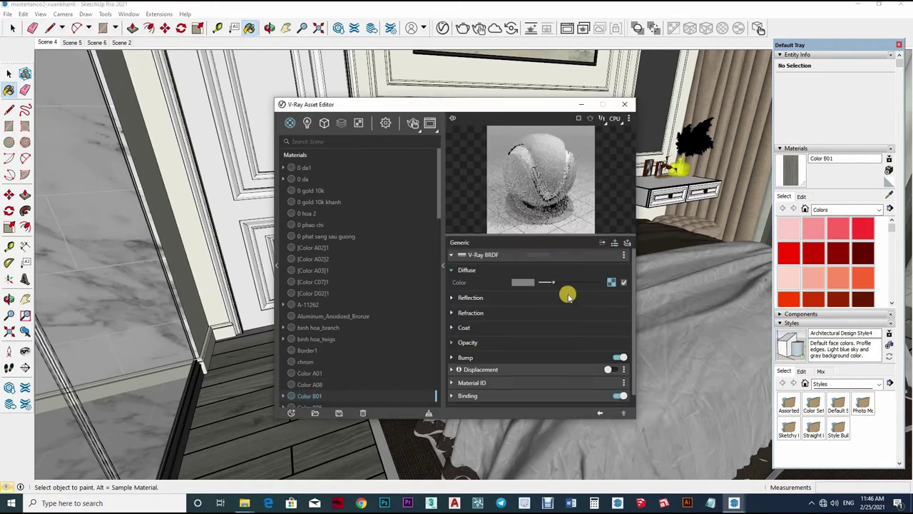
pyautogui.click(500, 298)
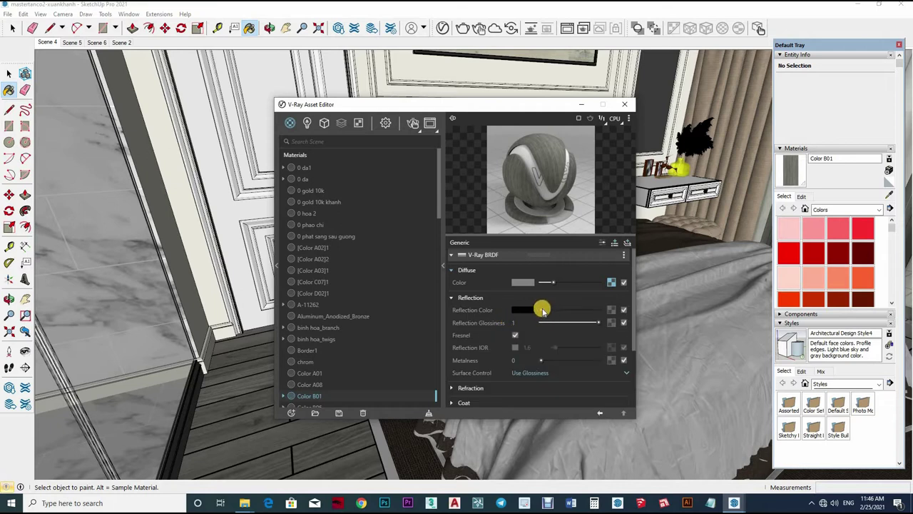
pyautogui.click(555, 311)
pyautogui.write('0.8')
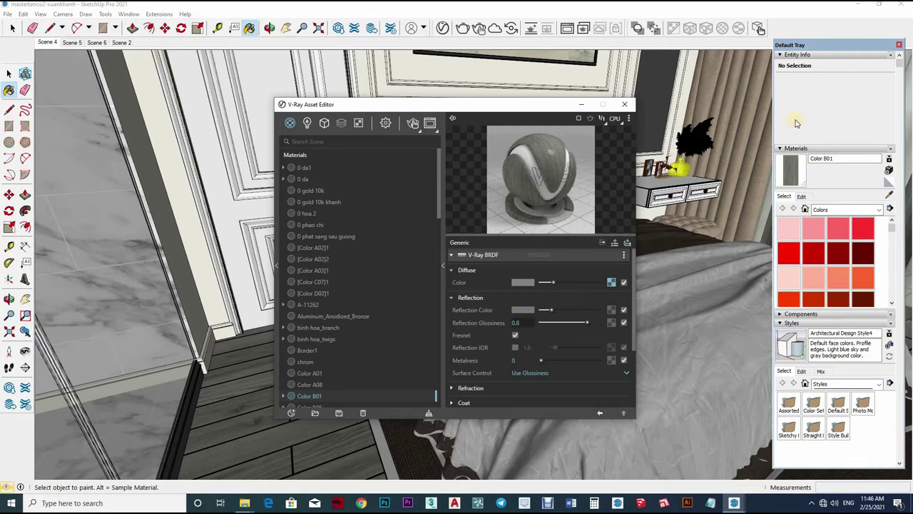
# Step: Sample the glass shower wall's material, Color D02, into the Asset Editor
pyautogui.click(114, 279)
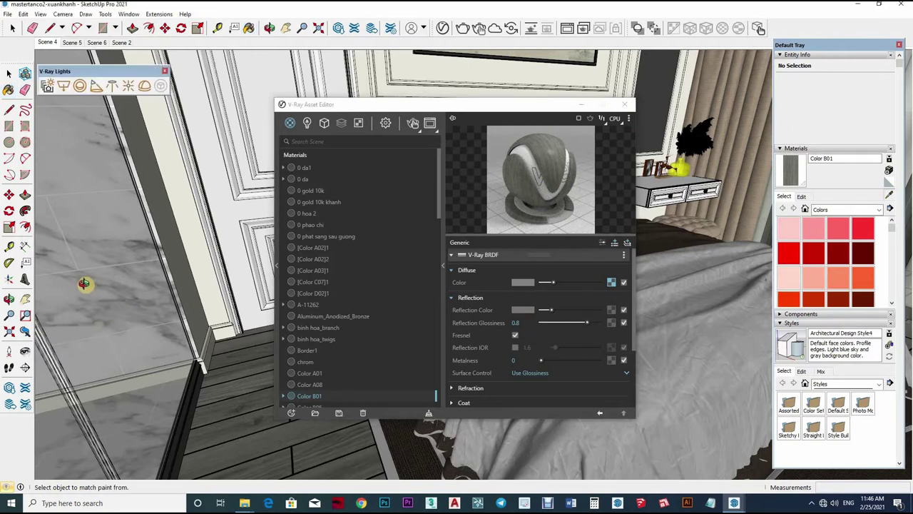
pyautogui.moveTo(114, 257); pyautogui.dragTo(169, 204, button='middle')
pyautogui.keyDown('alt'); pyautogui.click(212, 247); pyautogui.keyUp('alt')
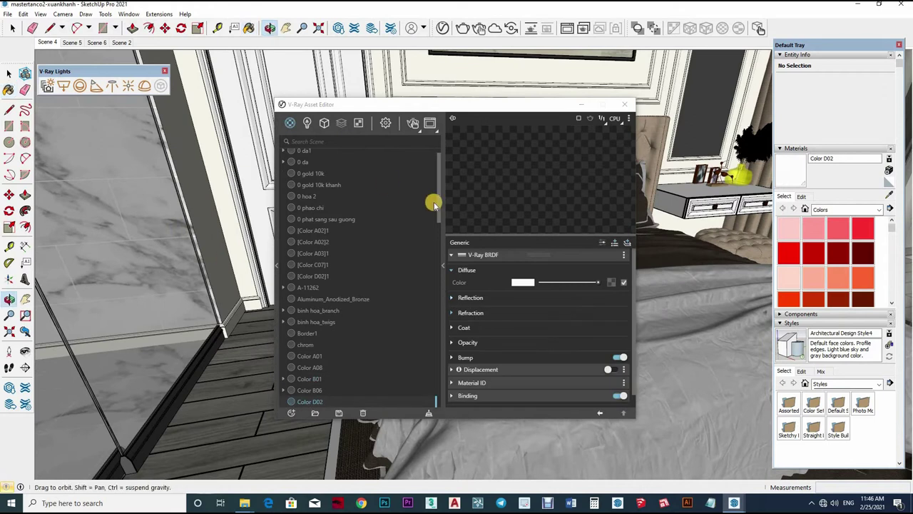
pyautogui.moveTo(434, 198); pyautogui.dragTo(538, 301, button='middle')
# Step: Give Color D02 a grey reflection at 0.9 glossiness and white refraction and fog colours
pyautogui.click(540, 299)
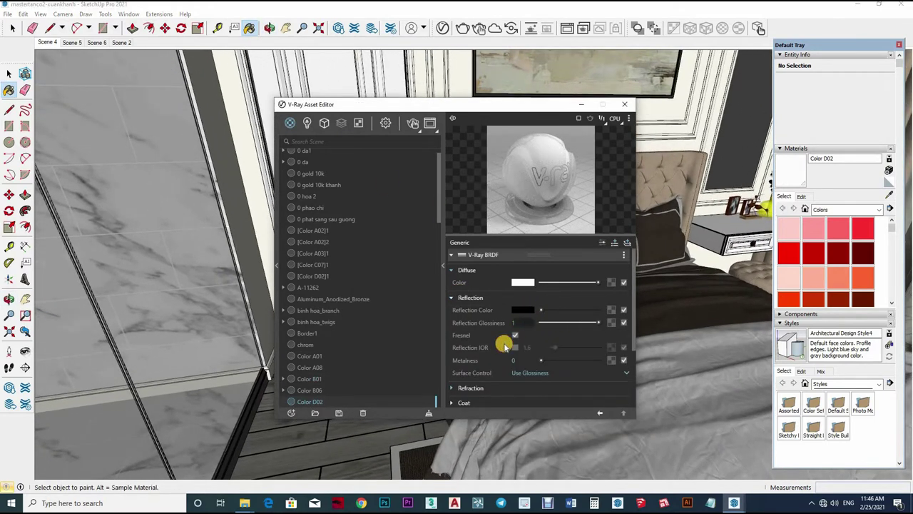
pyautogui.scroll(-2, 554, 365)
pyautogui.click(564, 340)
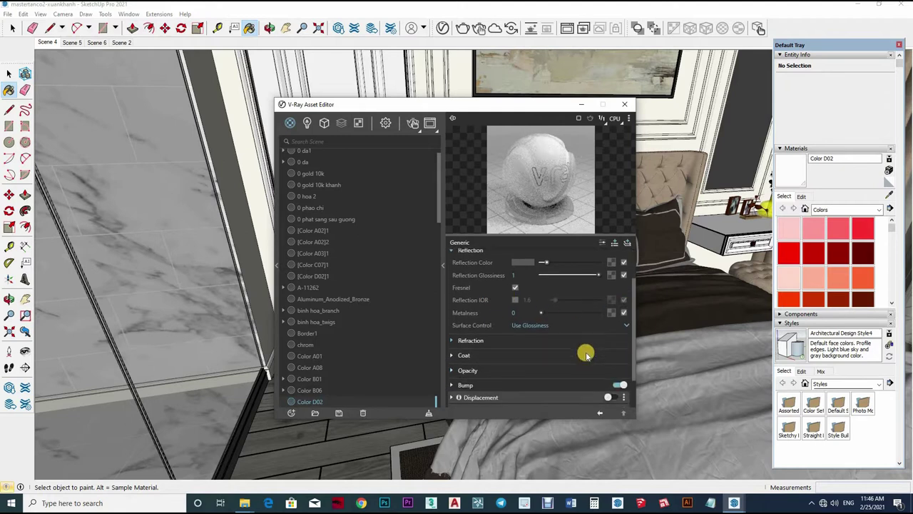
pyautogui.click(591, 353)
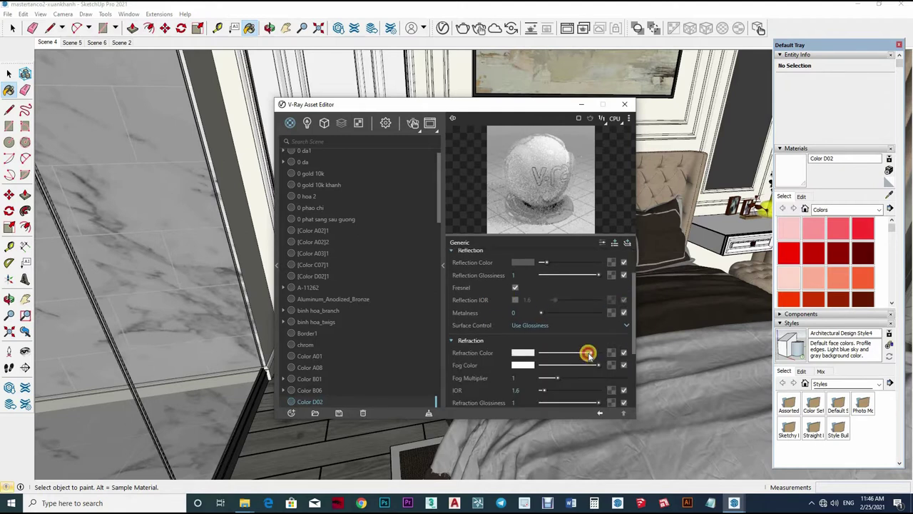
pyautogui.moveTo(593, 368); pyautogui.dragTo(596, 367)
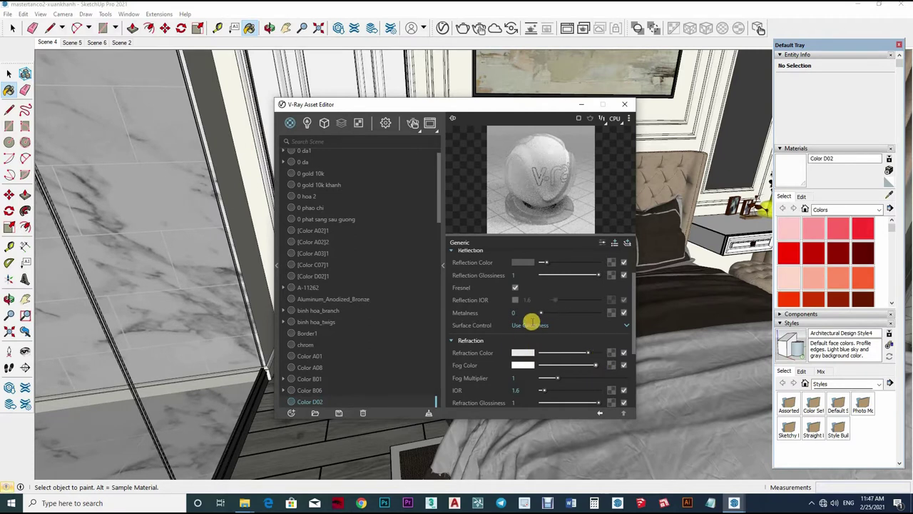
pyautogui.scroll(2, 532, 322)
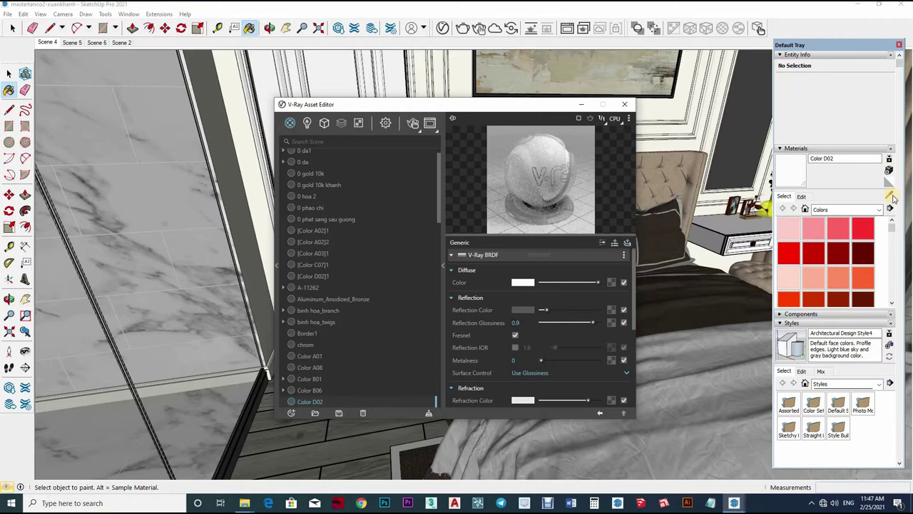
pyautogui.moveTo(187, 404); pyautogui.dragTo(247, 309, button='middle')
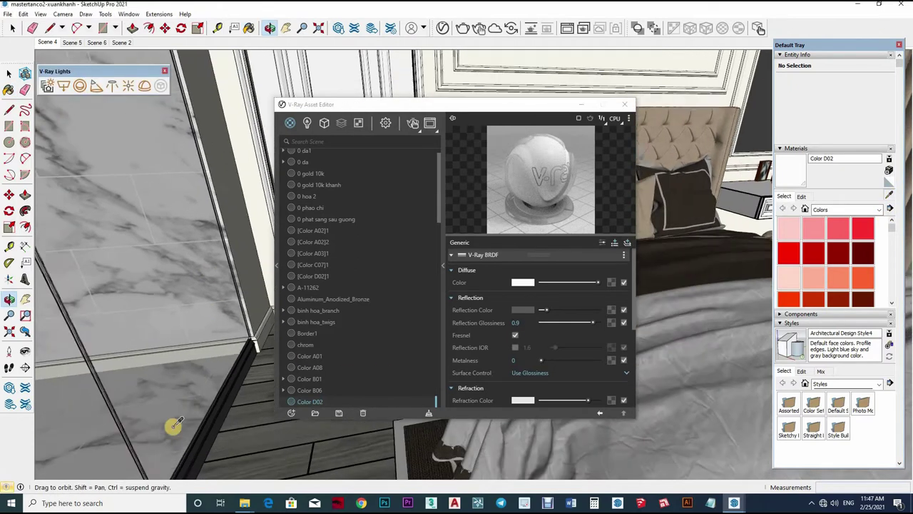
# Step: Set the 0 gold 10k material's reflection glossiness to 0.9
pyautogui.keyDown('alt'); pyautogui.click(551, 244); pyautogui.keyUp('alt')
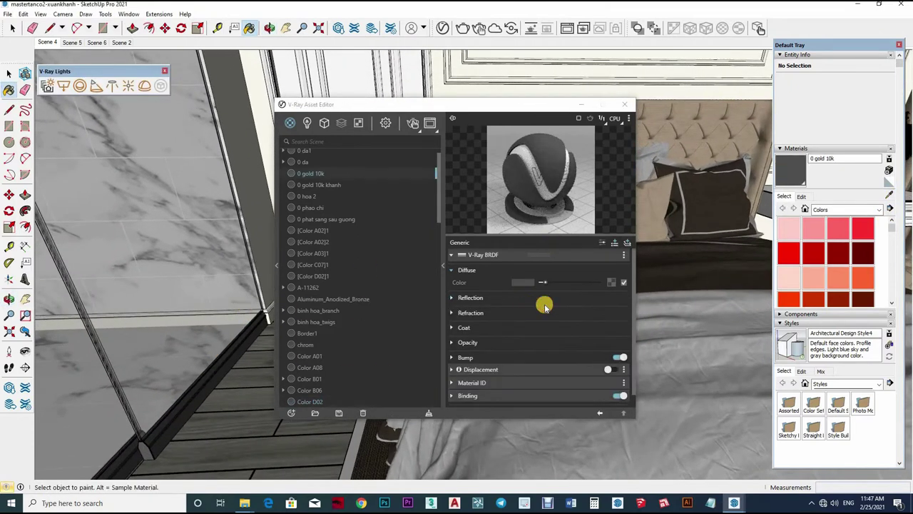
pyautogui.click(542, 312)
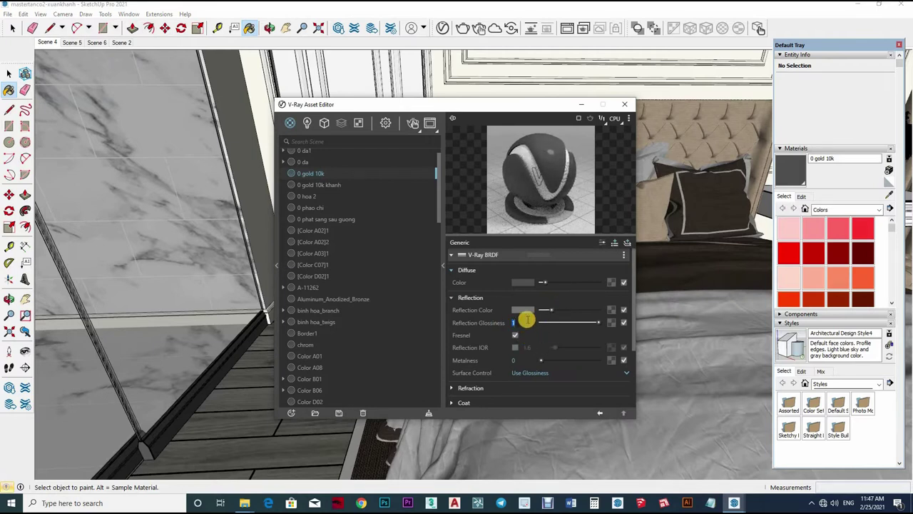
pyautogui.write('0.9')
pyautogui.press('Return')
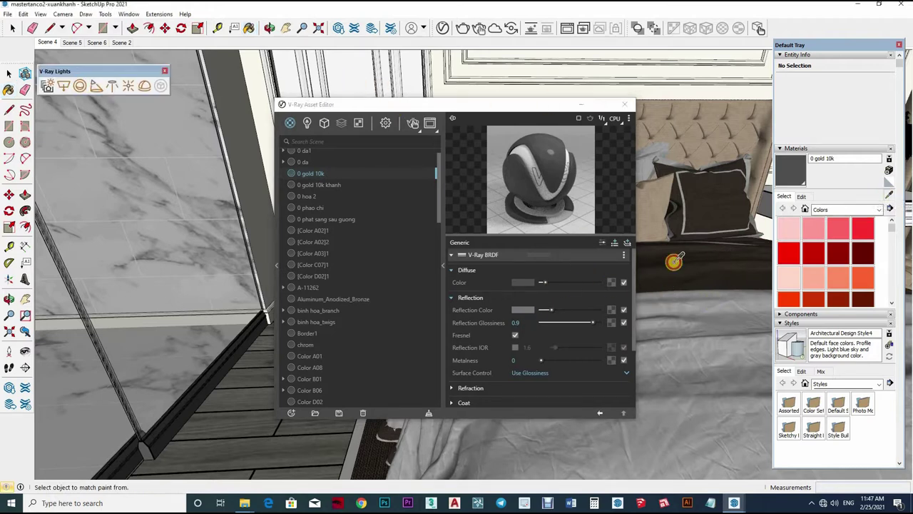
# Step: Expand White linen1's reflection settings and sample the bedspread's Floral Quilt1 material
pyautogui.moveTo(550, 275)
pyautogui.mouseDown(button='middle')
pyautogui.moveTo(620, 265)
pyautogui.moveTo(607, 281)
pyautogui.mouseUp(button='middle')
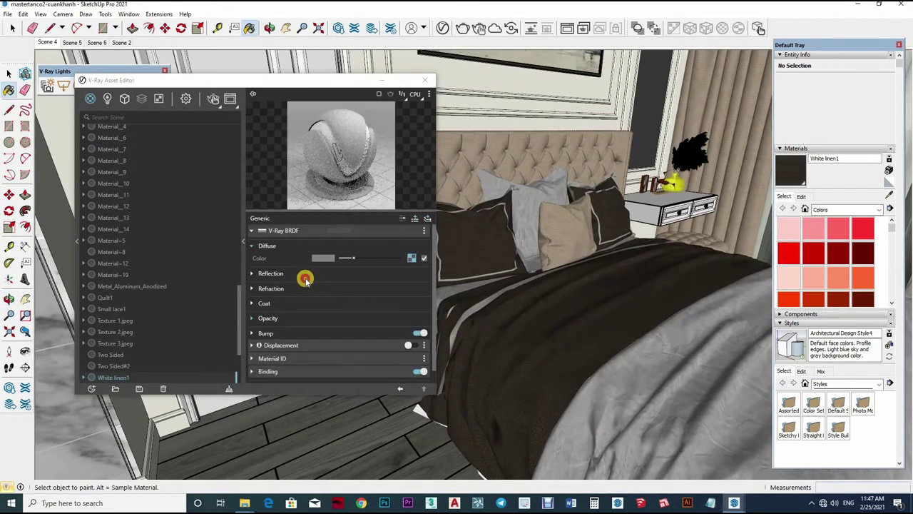
pyautogui.click(251, 273)
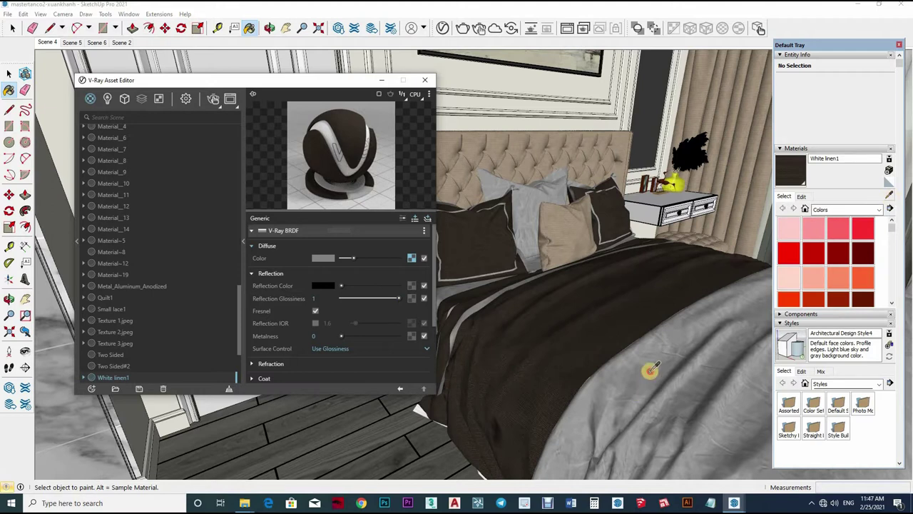
pyautogui.press('alt')
pyautogui.keyDown('alt'); pyautogui.click(693, 378); pyautogui.keyUp('alt')
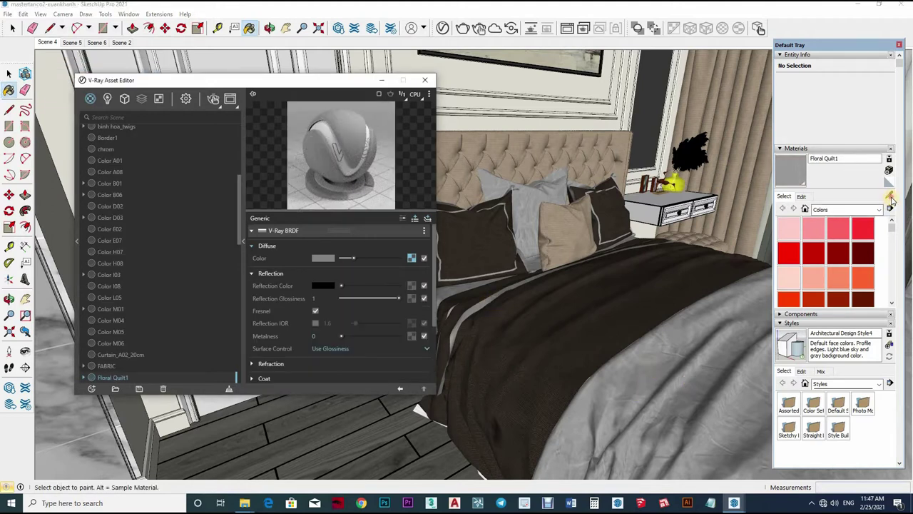
# Step: Sample the tan pillow's material A-11262 into the Asset Editor
pyautogui.press('alt')
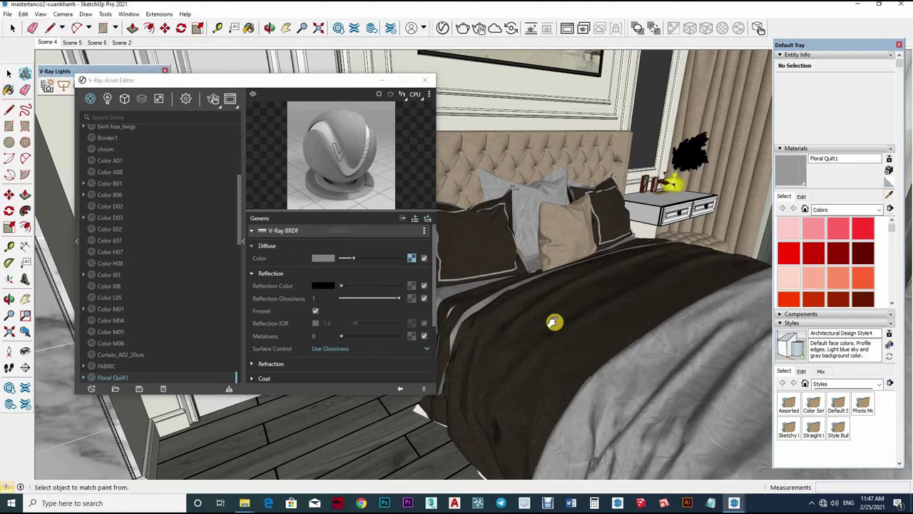
pyautogui.moveTo(554, 322)
pyautogui.mouseDown(button='middle')
pyautogui.moveTo(587, 289)
pyautogui.moveTo(592, 306)
pyautogui.mouseUp(button='middle')
pyautogui.click(324, 275)
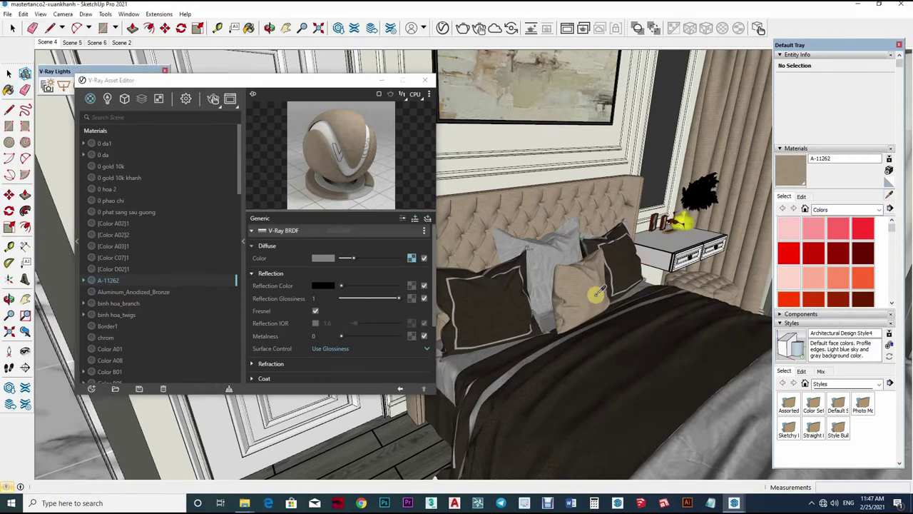
# Step: Move in on the headboard and open the reflection settings of 0 phao chi
pyautogui.moveTo(594, 291); pyautogui.dragTo(542, 279, button='middle')
pyautogui.scroll(3, 513, 246)
pyautogui.moveTo(515, 244)
pyautogui.mouseDown(button='middle')
pyautogui.moveTo(525, 228)
pyautogui.moveTo(550, 234)
pyautogui.mouseUp(button='middle')
pyautogui.scroll(2, 554, 235)
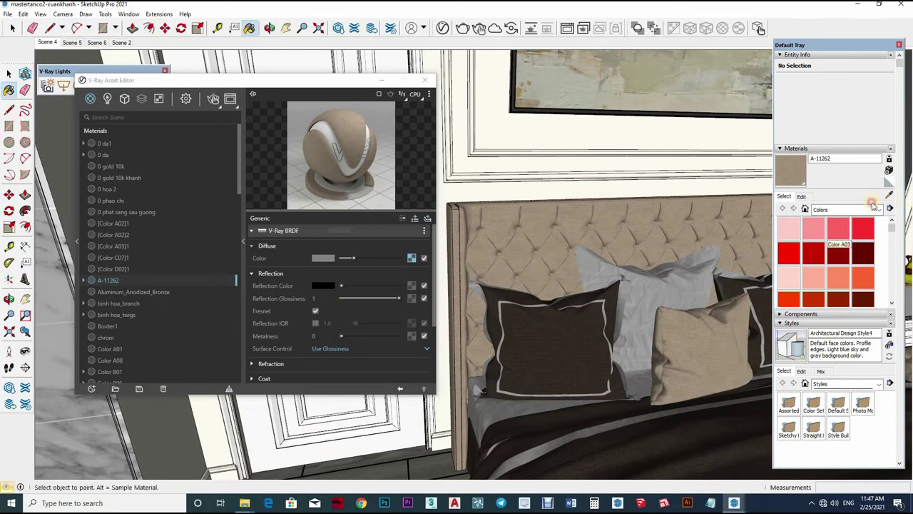
pyautogui.keyDown('alt'); pyautogui.click(574, 212); pyautogui.keyUp('alt')
pyautogui.moveTo(575, 212); pyautogui.dragTo(376, 253, button='middle')
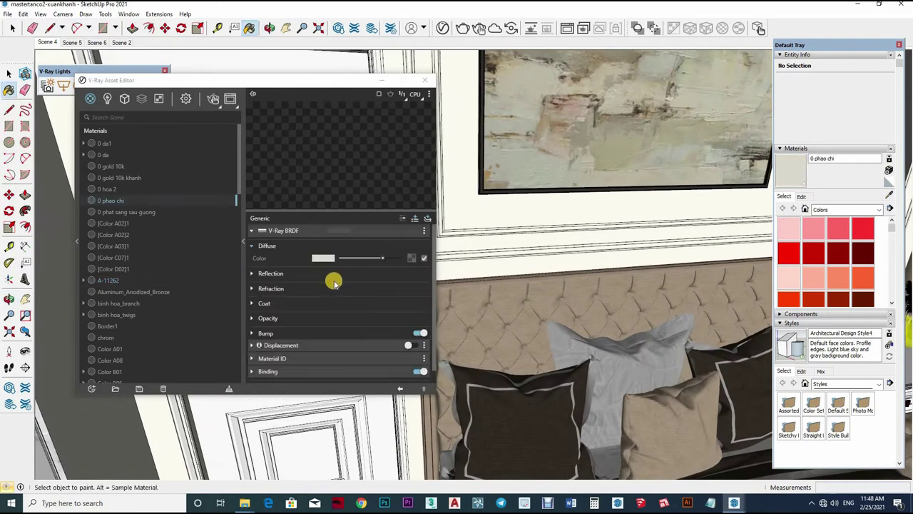
pyautogui.click(403, 274)
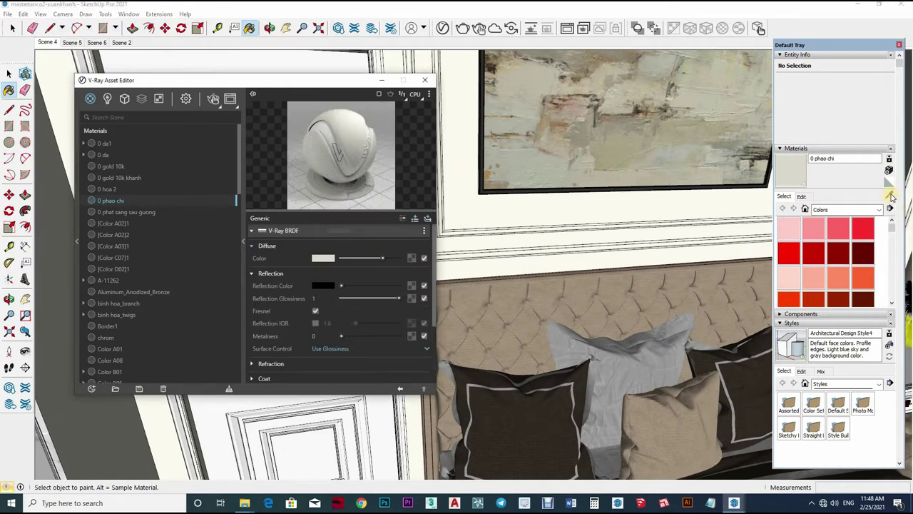
# Step: Give the nightstand's [Color A02]2 a grey reflection colour with 0.9 glossiness
pyautogui.moveTo(649, 289)
pyautogui.mouseDown(button='middle')
pyautogui.moveTo(594, 317)
pyautogui.moveTo(591, 297)
pyautogui.mouseUp(button='middle')
pyautogui.keyDown('alt'); pyautogui.click(592, 297); pyautogui.keyUp('alt')
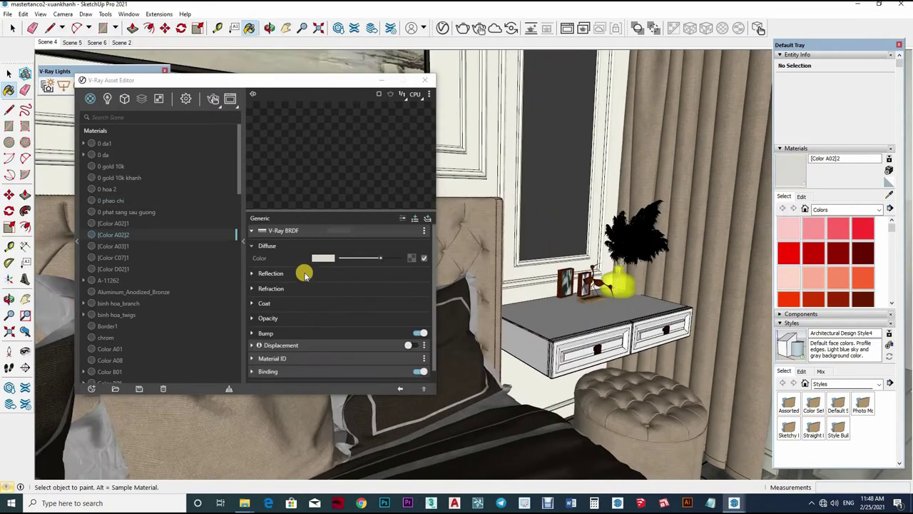
pyautogui.click(349, 289)
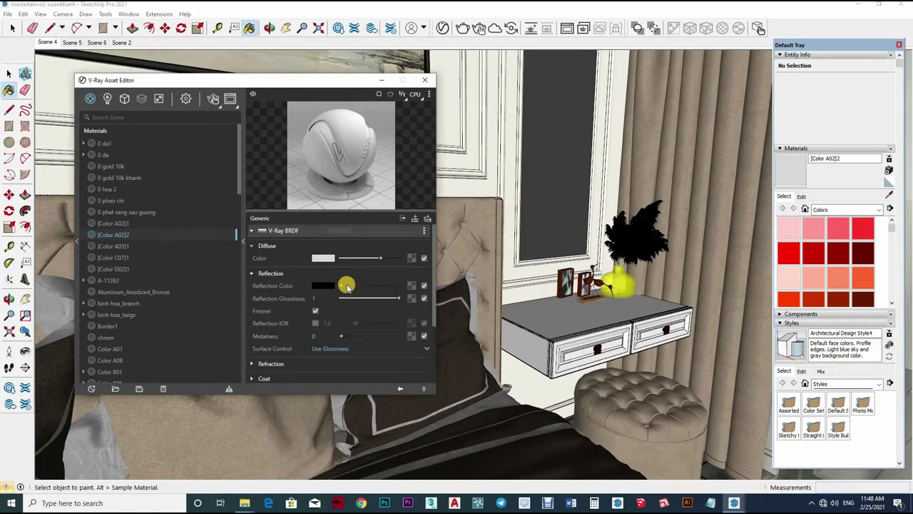
pyautogui.moveTo(341, 285); pyautogui.dragTo(345, 285)
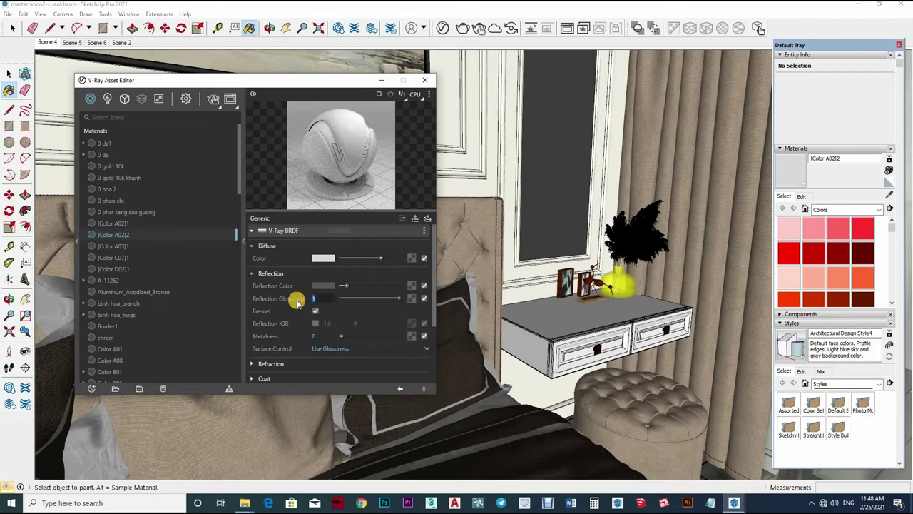
pyautogui.write('0.9')
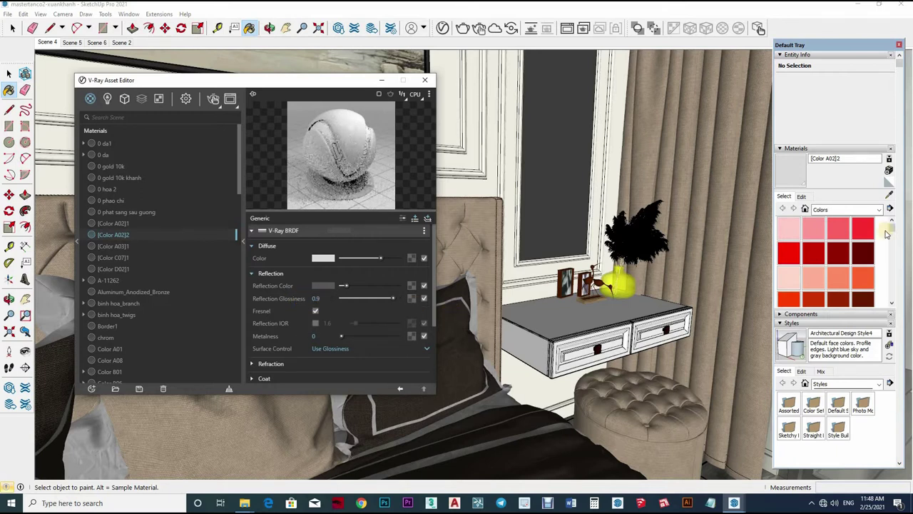
# Step: Set Gold_24k#2's reflection glossiness to 0.9, then sample the FABRIC material
pyautogui.keyDown('alt'); pyautogui.click(598, 348); pyautogui.keyUp('alt')
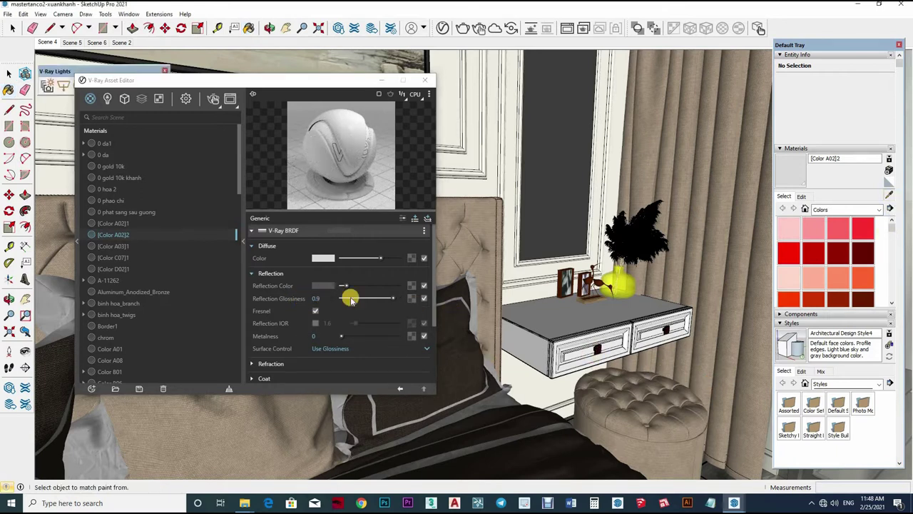
pyautogui.click(341, 284)
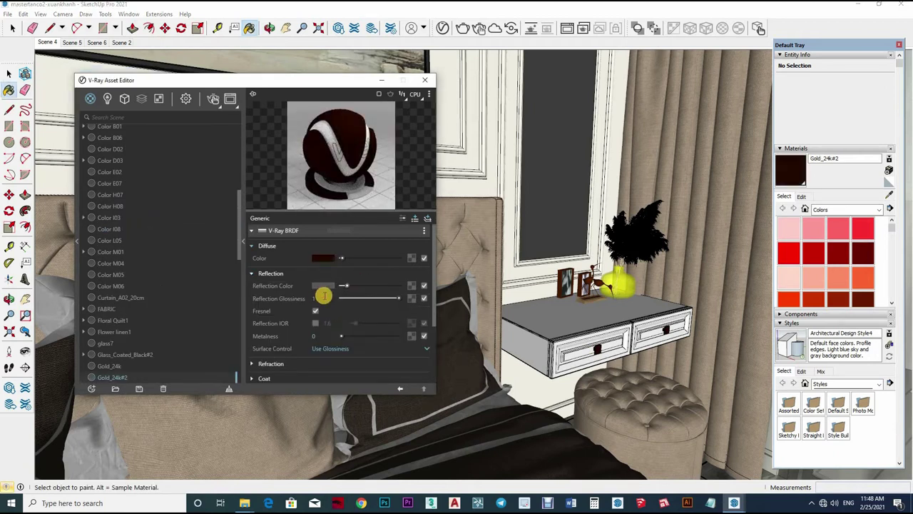
pyautogui.write('0')
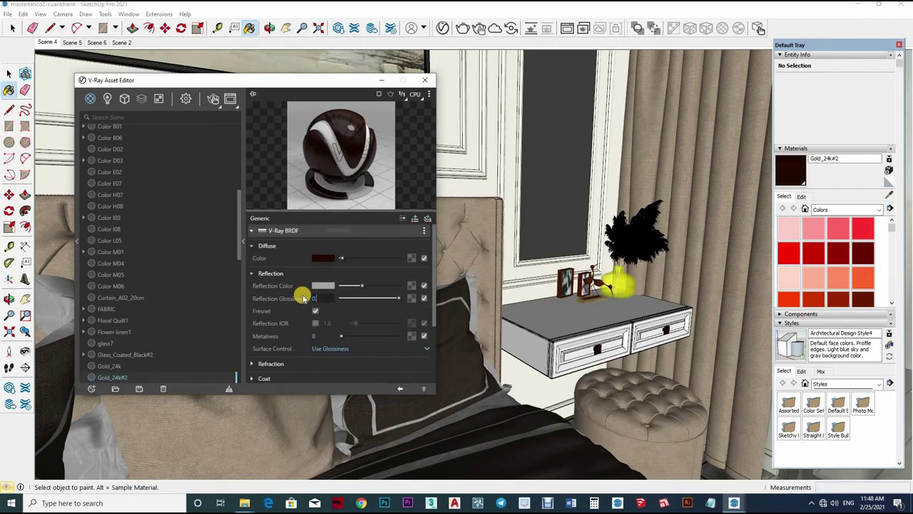
pyautogui.write('.8')
pyautogui.click(321, 298)
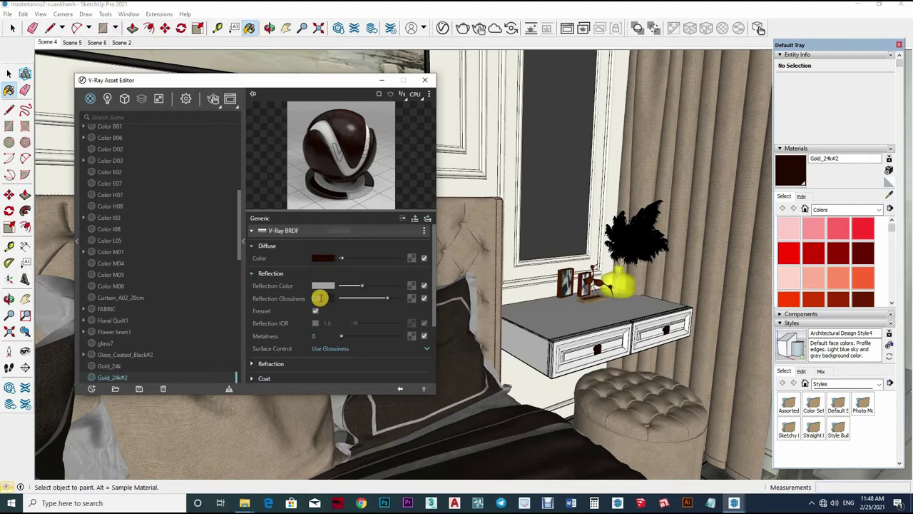
pyautogui.click(358, 285)
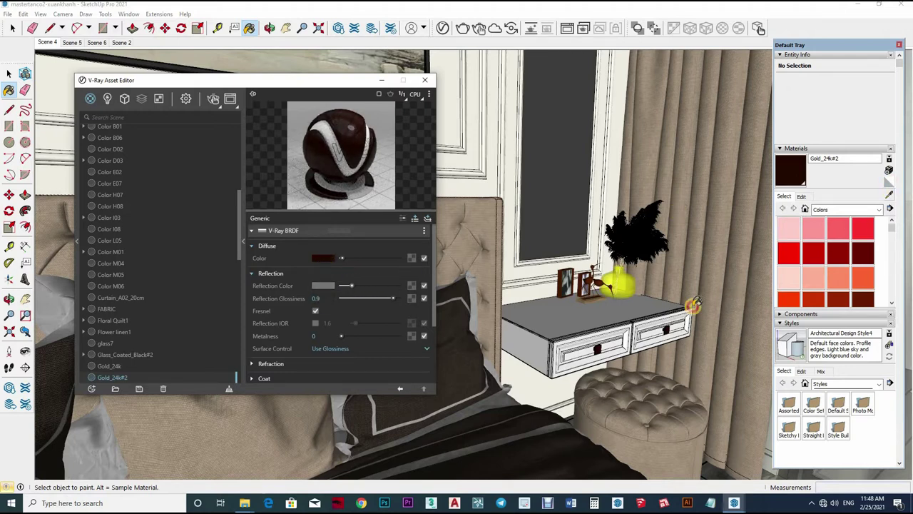
pyautogui.keyDown('alt'); pyautogui.click(537, 264); pyautogui.keyUp('alt')
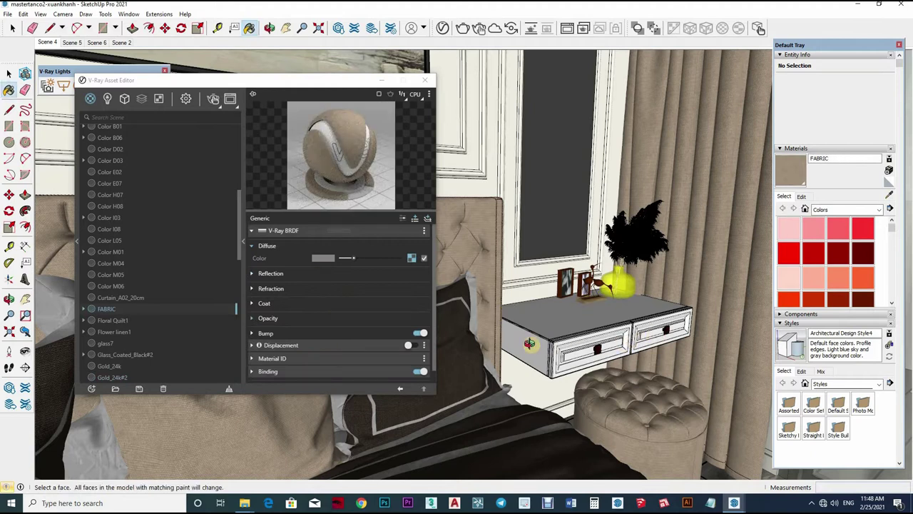
pyautogui.scroll(2, 530, 343)
pyautogui.scroll(2, 570, 335)
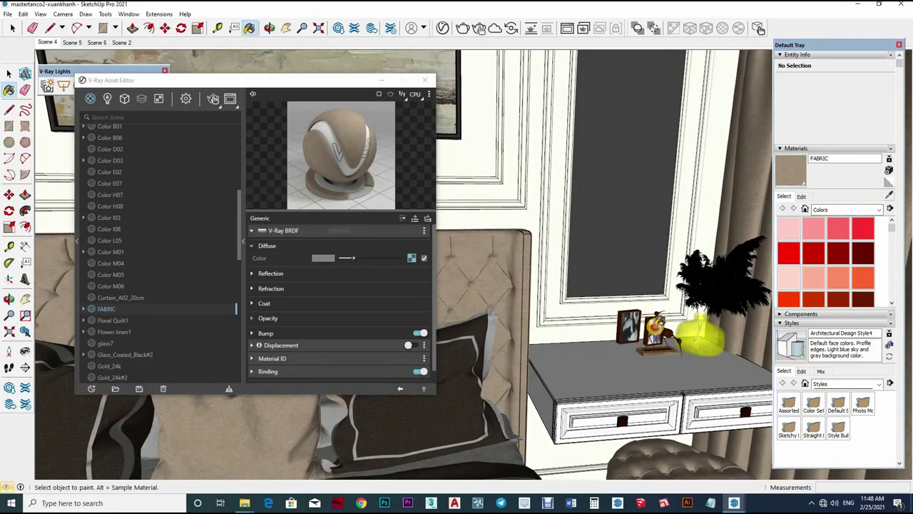
# Step: Give 0 gold 10k khanh grey reflection at 0.9 glossiness, then sample the picture frame's Material_4
pyautogui.keyDown('alt'); pyautogui.click(657, 325); pyautogui.keyUp('alt')
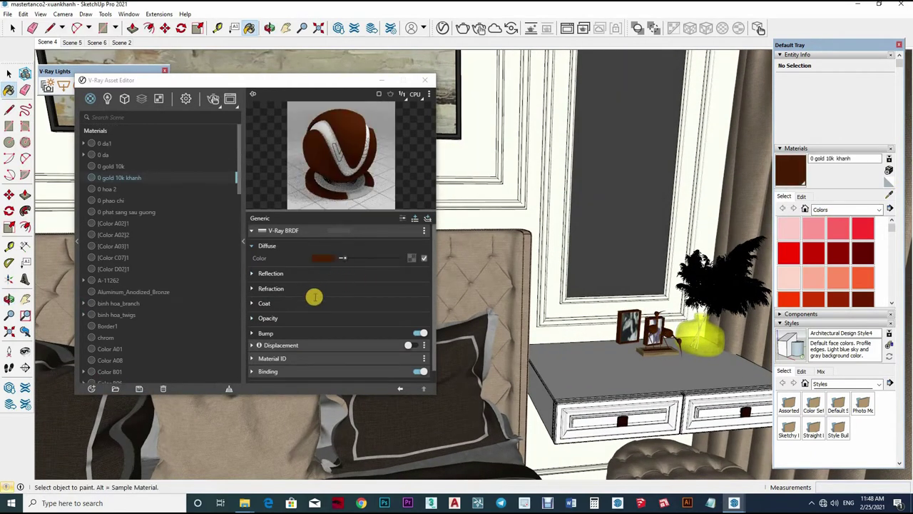
pyautogui.click(332, 274)
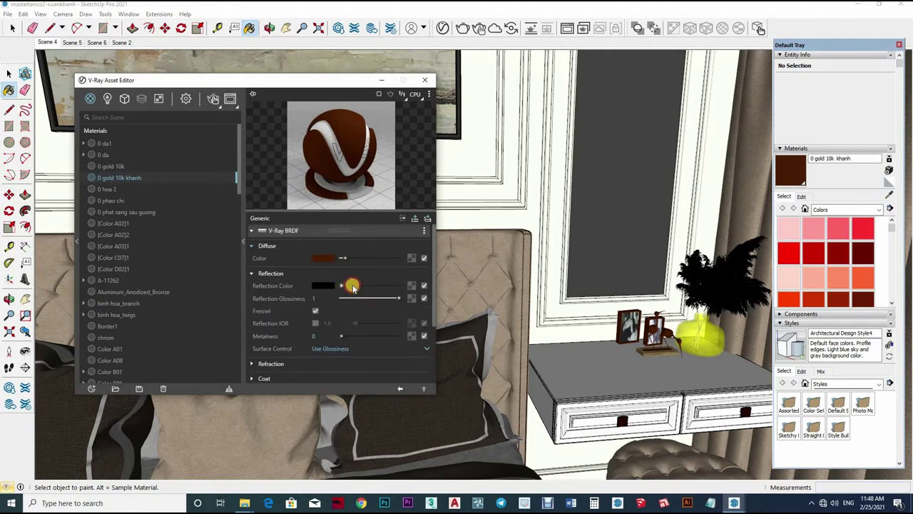
pyautogui.moveTo(344, 285); pyautogui.dragTo(352, 285)
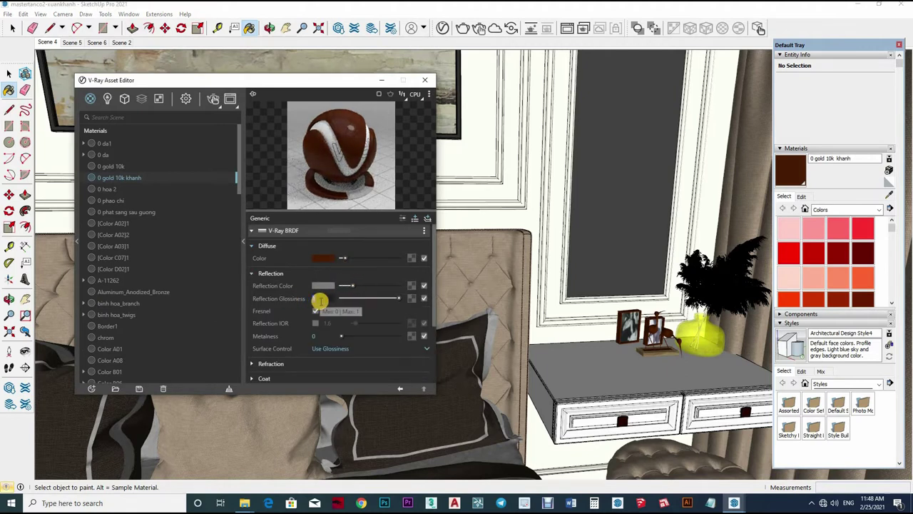
pyautogui.write('0.9')
pyautogui.press('Return')
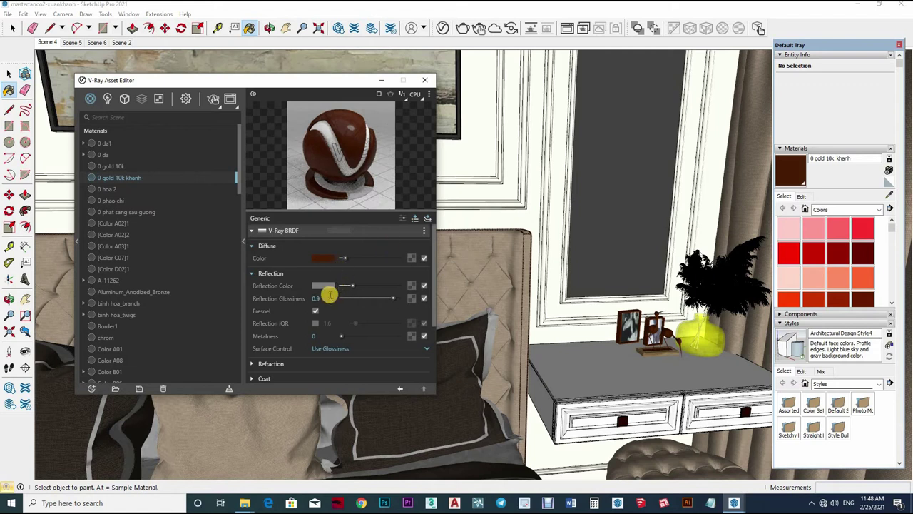
pyautogui.moveTo(361, 279); pyautogui.dragTo(358, 278)
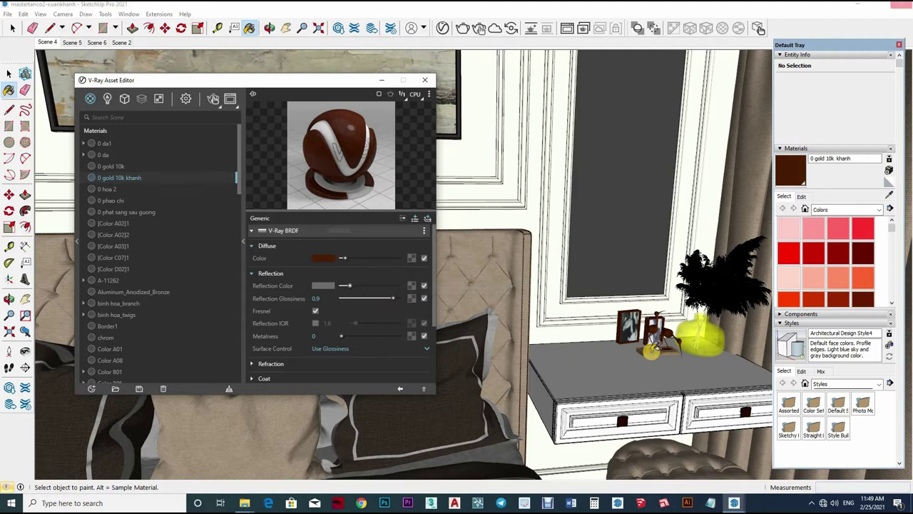
pyautogui.keyDown('alt'); pyautogui.click(628, 328); pyautogui.keyUp('alt')
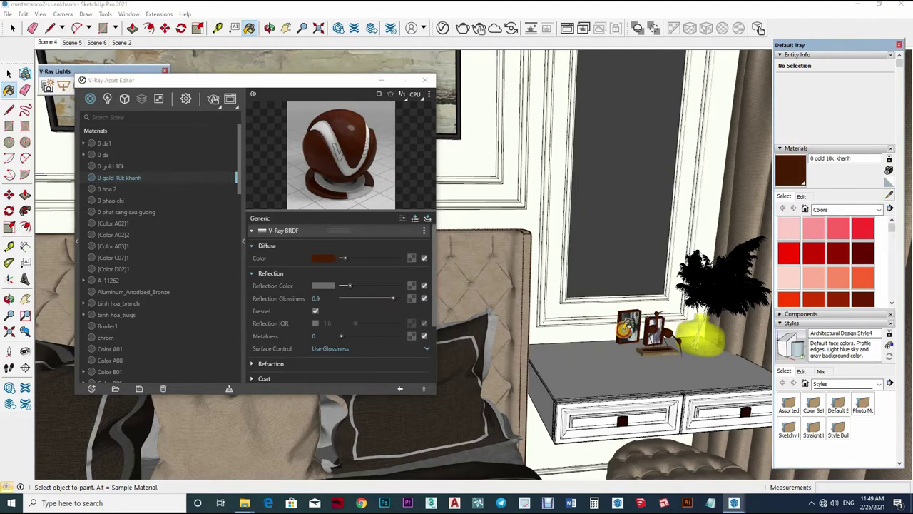
pyautogui.click(342, 277)
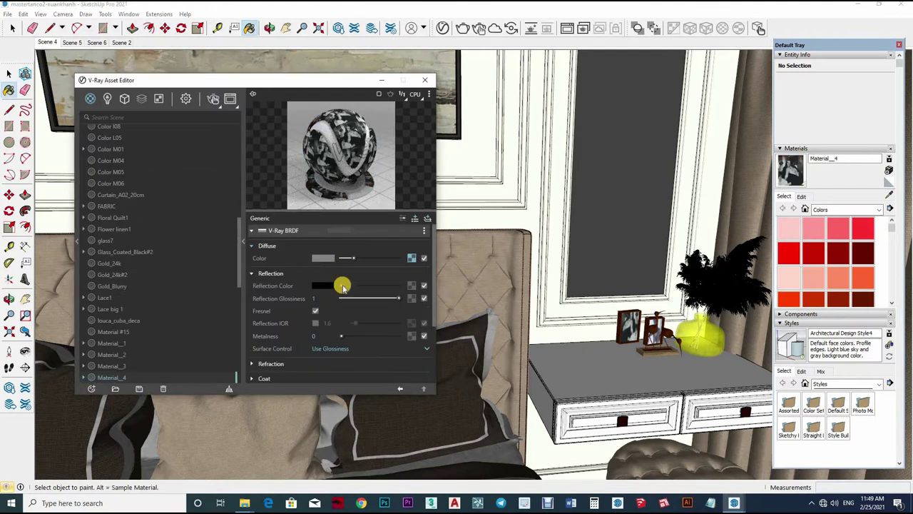
# Step: Check Color E07, then give [Color C07]1 a grey reflection colour at 0.85 glossiness
pyautogui.keyDown('alt'); pyautogui.click(719, 351); pyautogui.keyUp('alt')
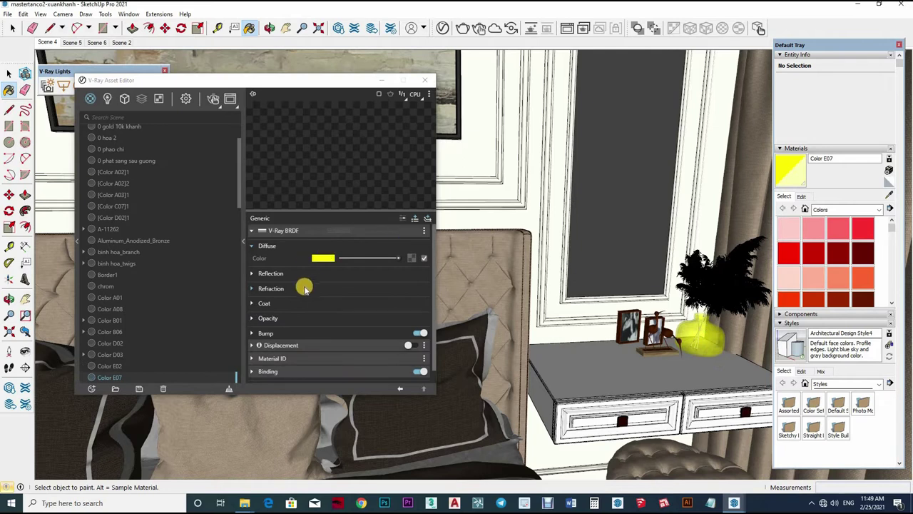
pyautogui.click(346, 274)
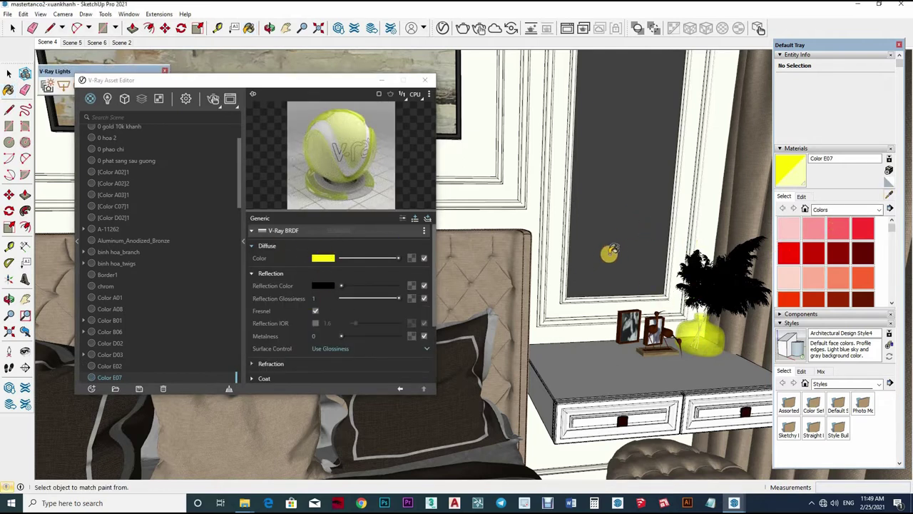
pyautogui.keyDown('alt'); pyautogui.click(612, 258); pyautogui.keyUp('alt')
pyautogui.click(312, 278)
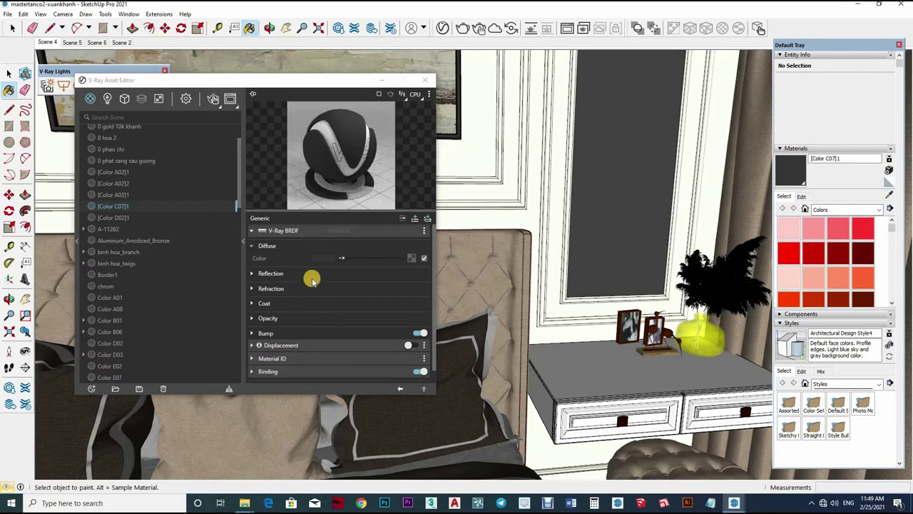
pyautogui.click(313, 278)
pyautogui.moveTo(624, 319); pyautogui.dragTo(448, 333, button='middle')
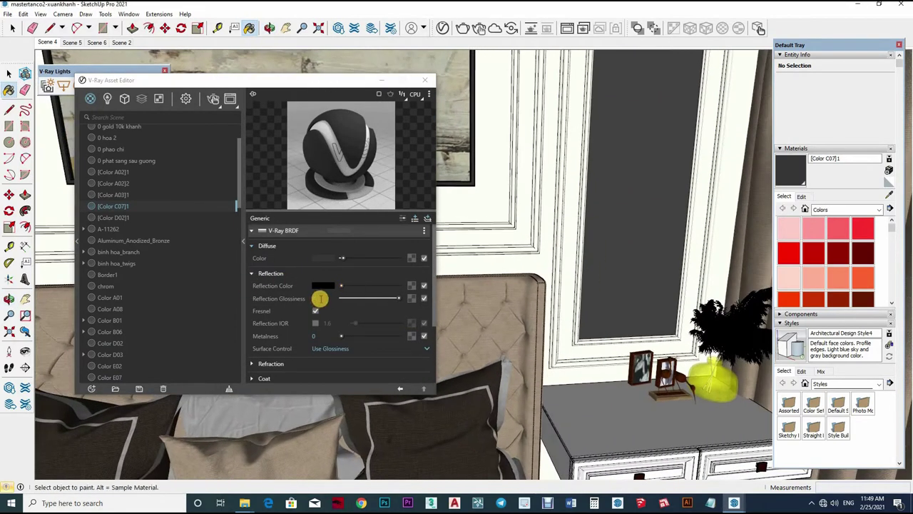
pyautogui.click(319, 297)
pyautogui.write('0.85')
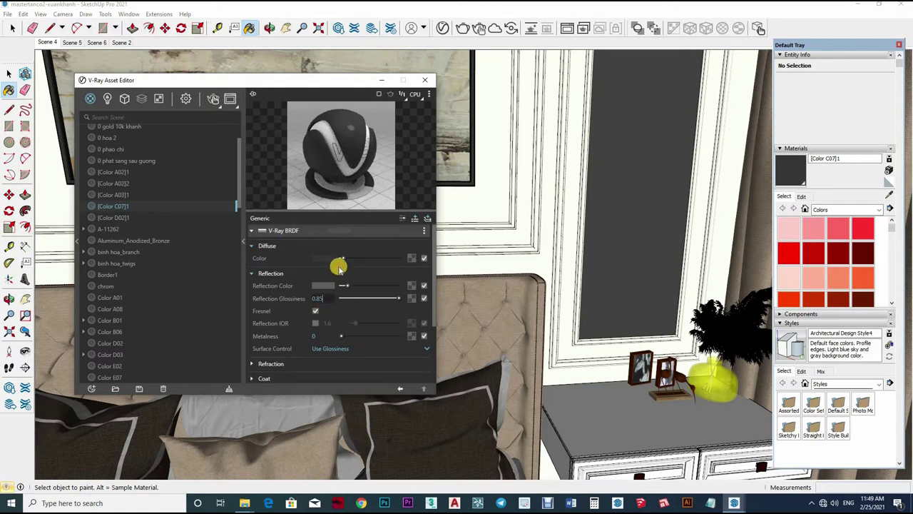
pyautogui.press('Return')
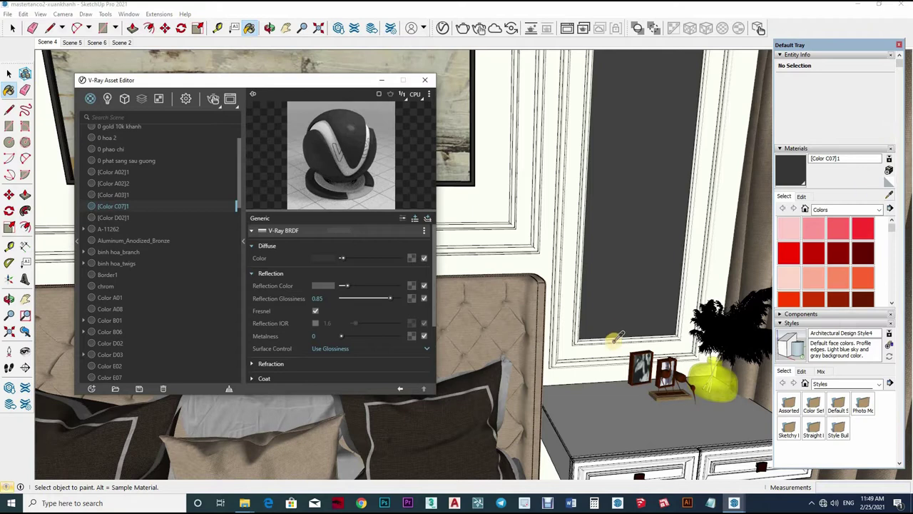
# Step: Sample the curtain's Curtain_A02_20cm material and orbit up to the round ceiling light fixture
pyautogui.moveTo(615, 338)
pyautogui.mouseDown(button='middle')
pyautogui.moveTo(673, 315)
pyautogui.moveTo(605, 320)
pyautogui.mouseUp(button='middle')
pyautogui.moveTo(661, 267)
pyautogui.mouseDown(button='middle')
pyautogui.moveTo(604, 408)
pyautogui.moveTo(607, 357)
pyautogui.moveTo(574, 312)
pyautogui.moveTo(611, 381)
pyautogui.mouseUp(button='middle')
pyautogui.press('b')
pyautogui.keyDown('alt'); pyautogui.click(565, 287); pyautogui.keyUp('alt')
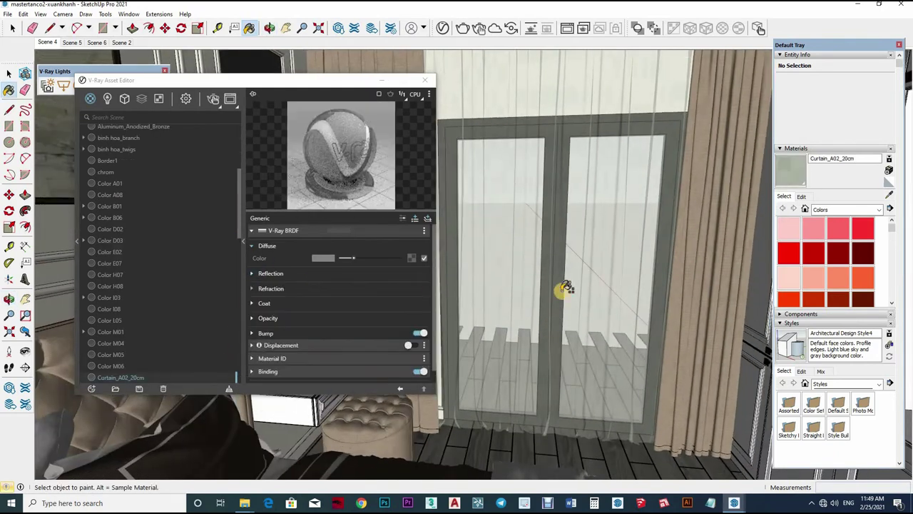
pyautogui.moveTo(518, 362)
pyautogui.mouseDown(button='middle')
pyautogui.moveTo(561, 235)
pyautogui.moveTo(563, 106)
pyautogui.moveTo(592, 157)
pyautogui.mouseUp(button='middle')
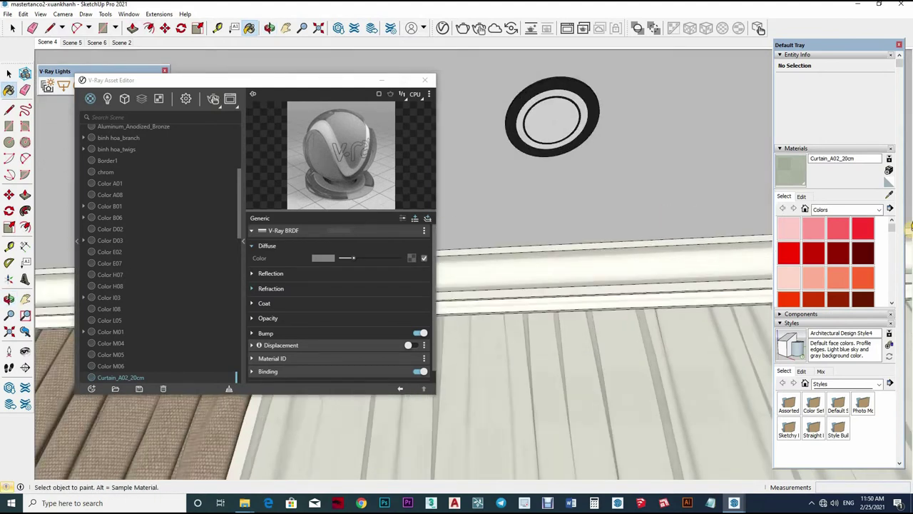
# Step: Give the fixture ring's Color A08 a grey reflection colour with 0.85 glossiness
pyautogui.keyDown('alt'); pyautogui.click(576, 147); pyautogui.keyUp('alt')
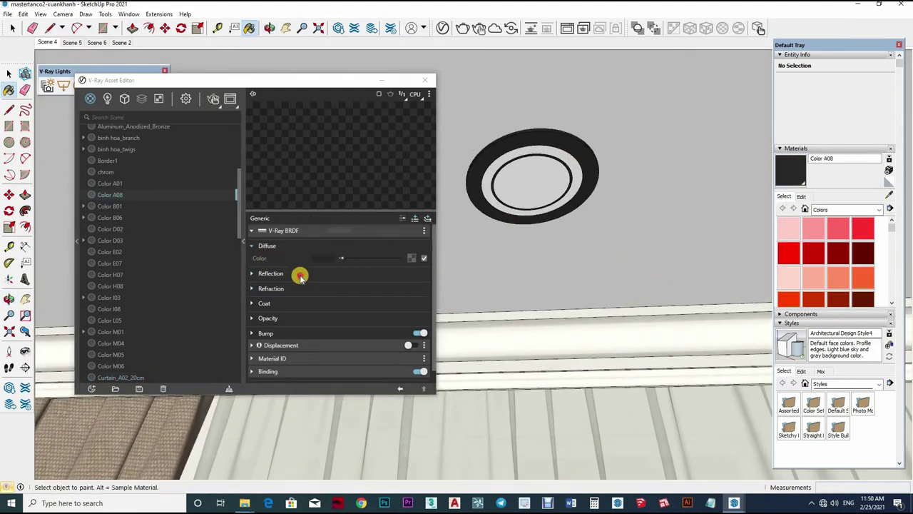
pyautogui.click(353, 278)
pyautogui.click(356, 286)
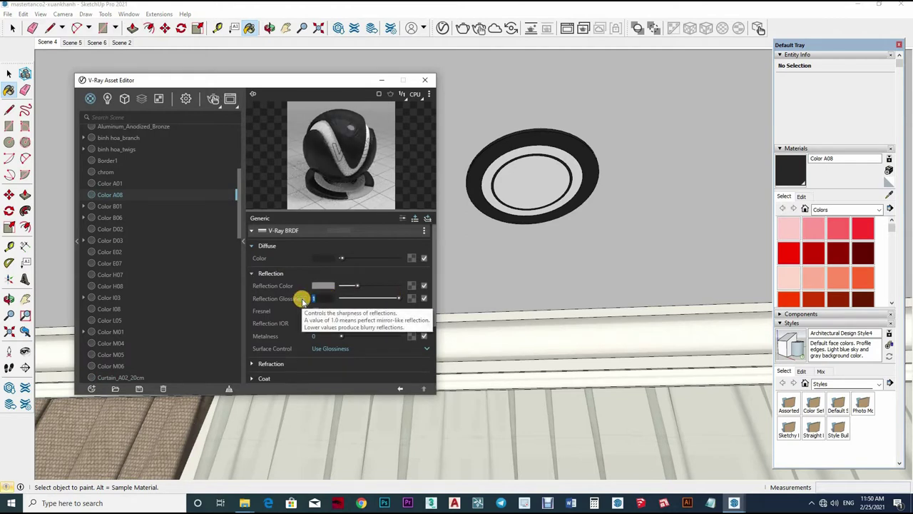
pyautogui.write('0.85')
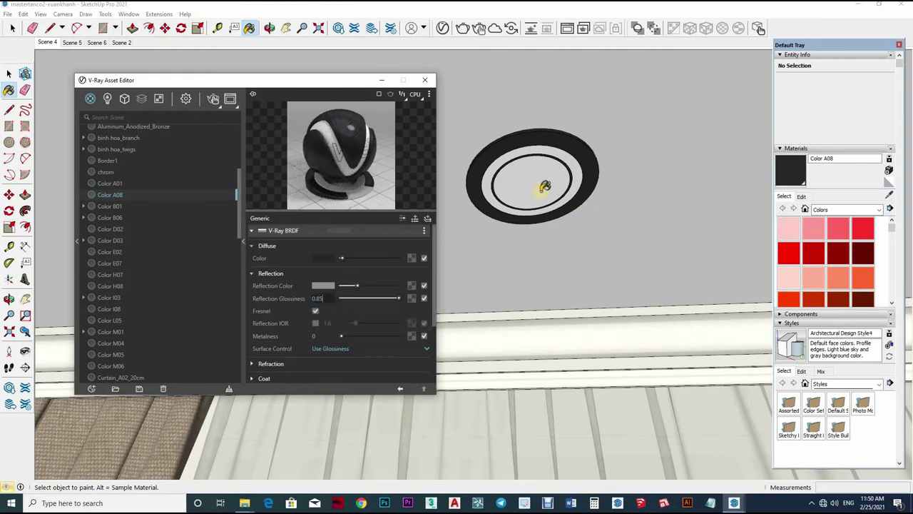
pyautogui.press('Return')
# Step: Select the whole ring fixture and pick the red Color A04 material
pyautogui.scroll(3, 642, 149)
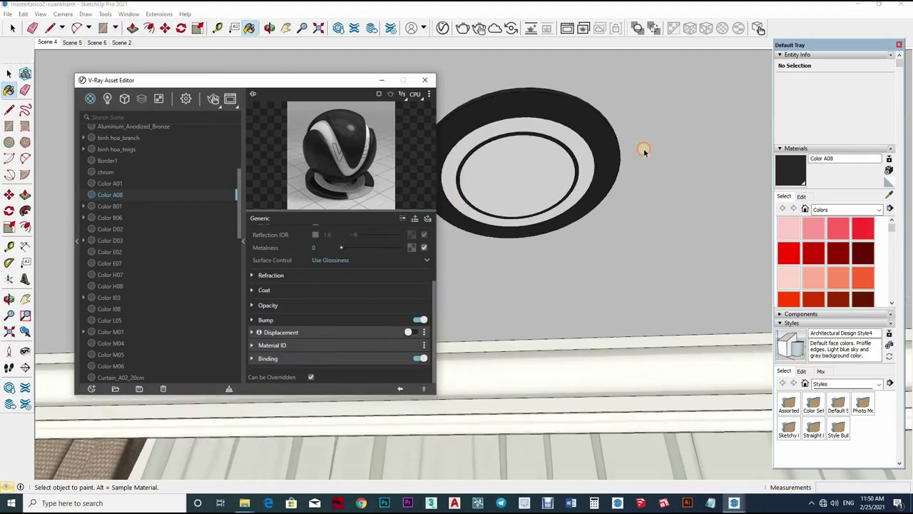
pyautogui.press('space')
pyautogui.moveTo(521, 179); pyautogui.dragTo(655, 213, button='middle')
pyautogui.tripleClick(603, 234)
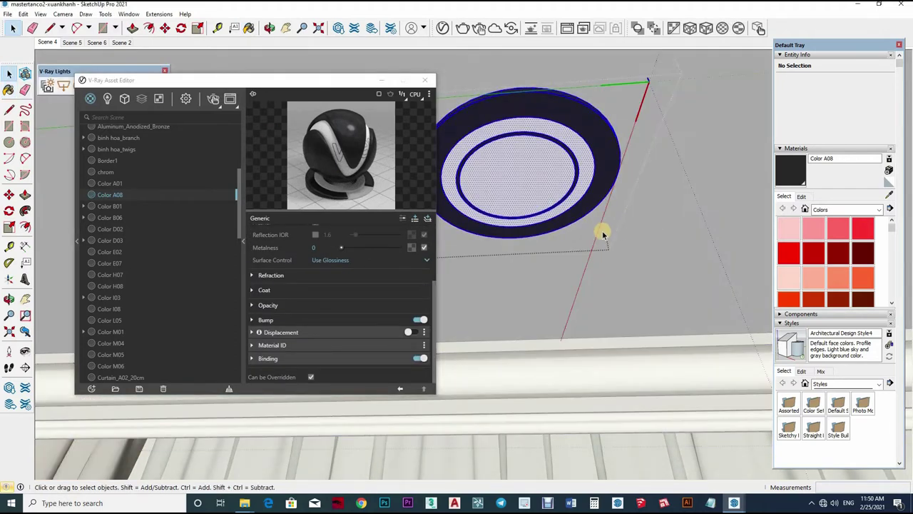
pyautogui.scroll(-3, 607, 214)
pyautogui.scroll(-3, 607, 243)
pyautogui.scroll(2, 607, 265)
pyautogui.click(868, 232)
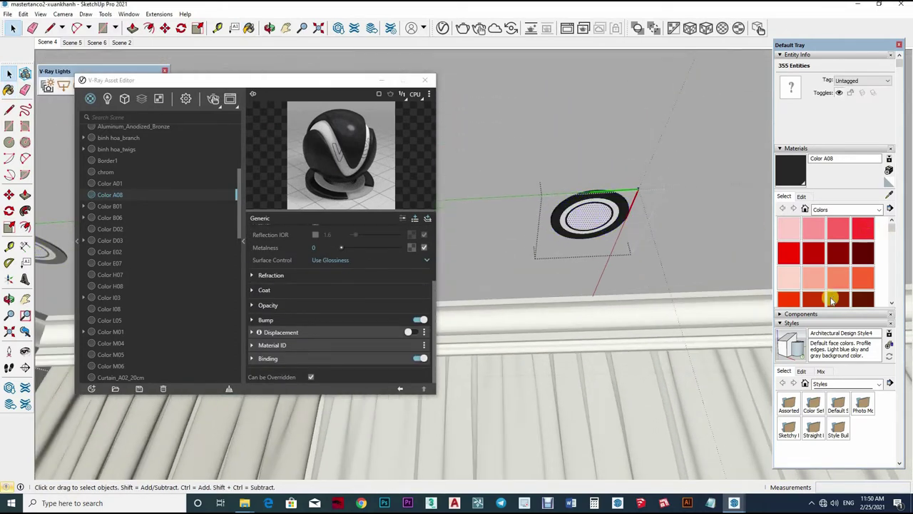
pyautogui.scroll(-3, 806, 264)
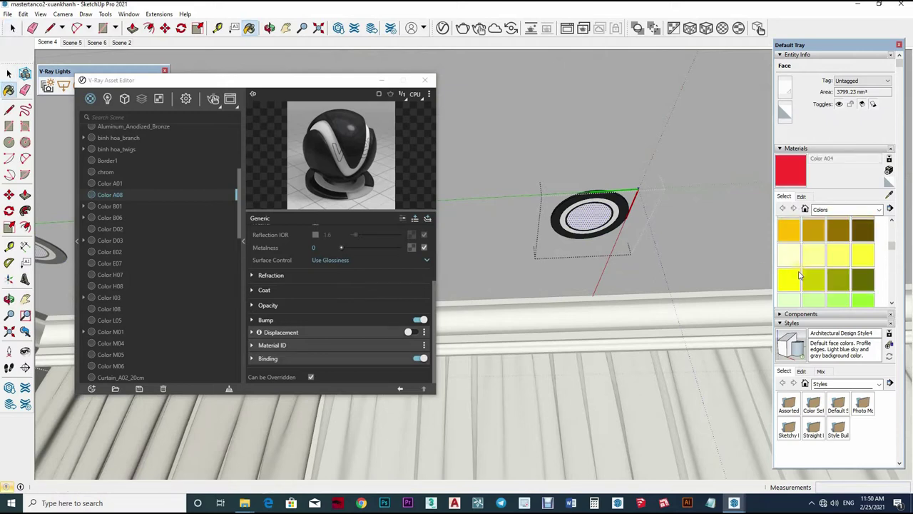
# Step: Add an Emissive layer at intensity 20 to the fixture's inner-disc material Color E02
pyautogui.keyDown('alt'); pyautogui.click(579, 221); pyautogui.keyUp('alt')
pyautogui.press('space')
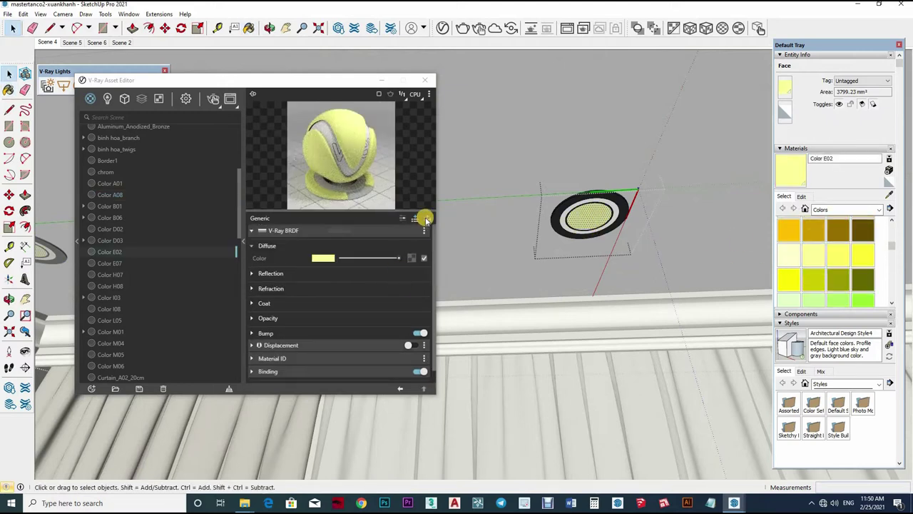
pyautogui.click(402, 217)
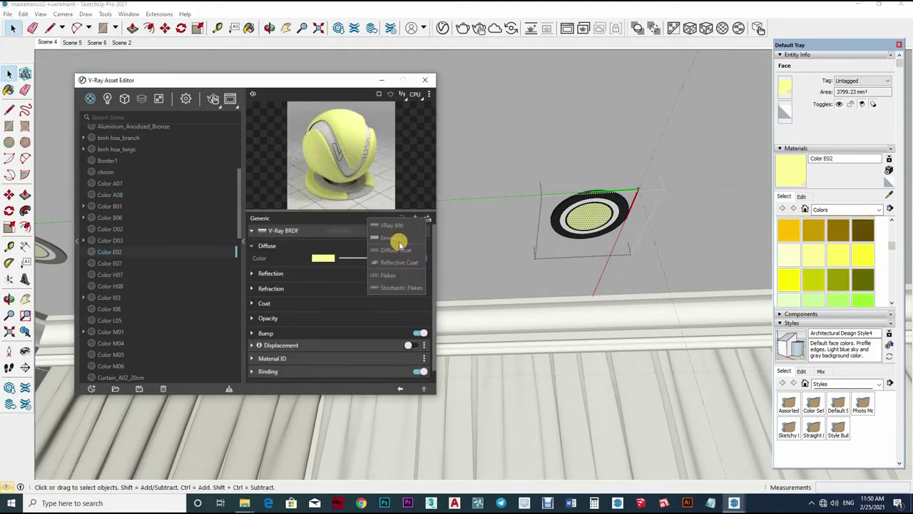
pyautogui.click(364, 261)
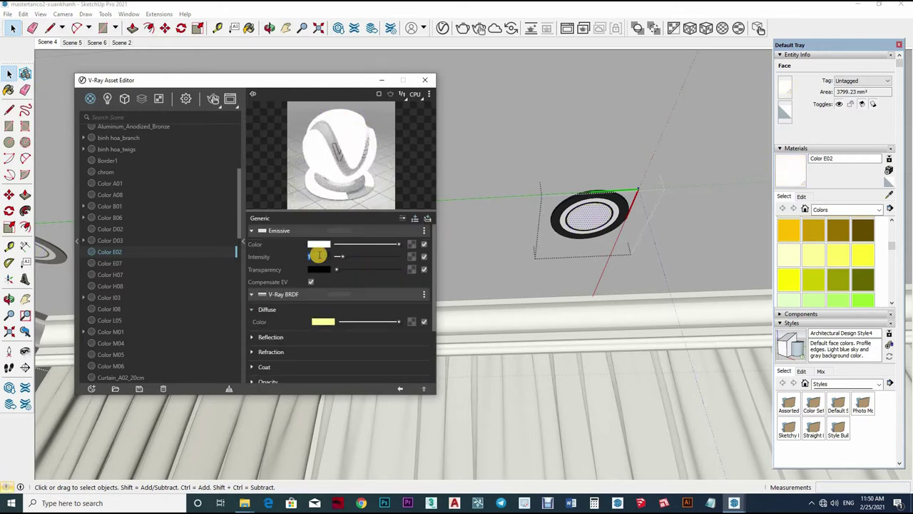
pyautogui.write('20')
pyautogui.press('Return')
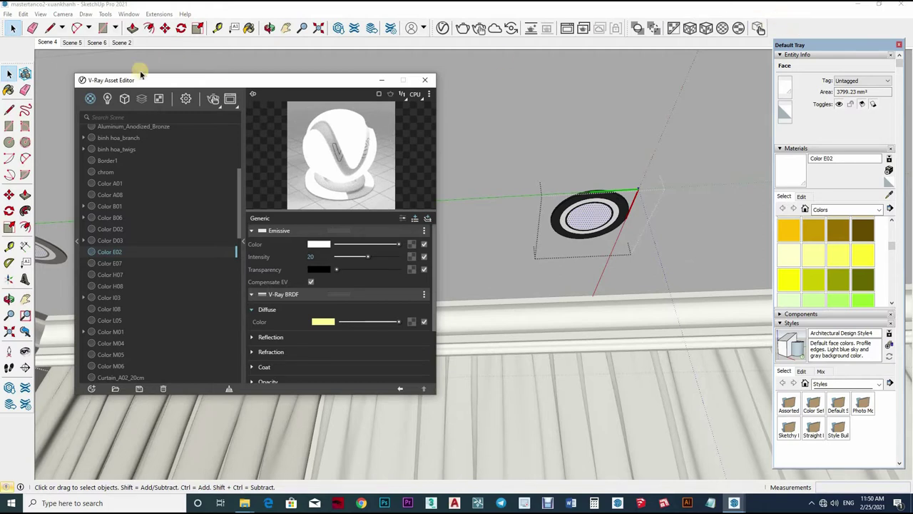
# Step: Start the V-Ray IES Light tool, moving the Asset Editor out of the way
pyautogui.click(247, 118)
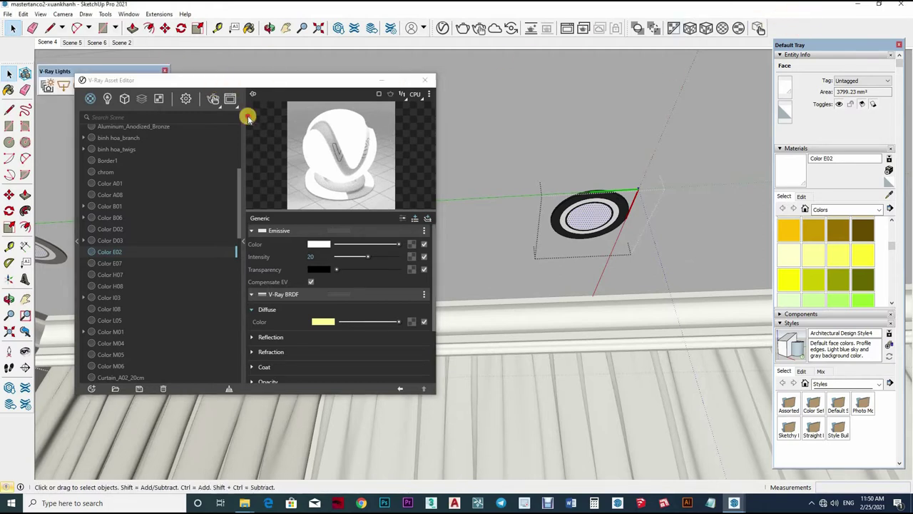
pyautogui.moveTo(259, 73); pyautogui.dragTo(268, 110)
pyautogui.click(114, 84)
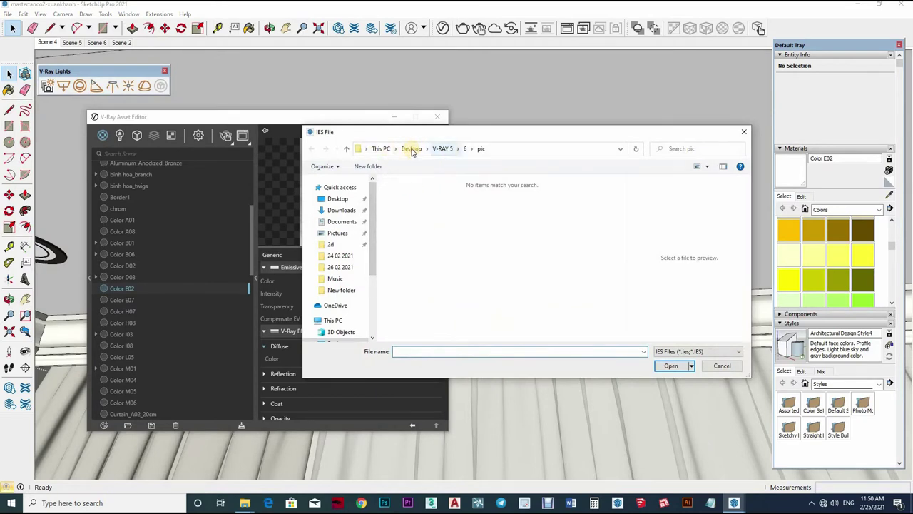
pyautogui.scroll(-1, 343, 228)
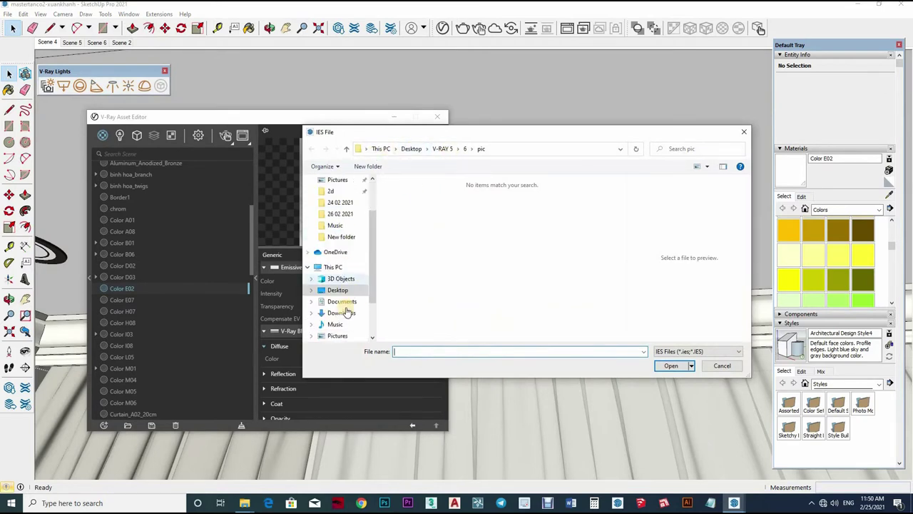
pyautogui.scroll(-1, 342, 228)
pyautogui.scroll(-1, 342, 228)
# Step: Load the 29.IES profile from Storage (F:) > All Lession and Symbol > … > IES LIGHT > ies
pyautogui.click(340, 312)
pyautogui.hscroll(1, 460, 246)
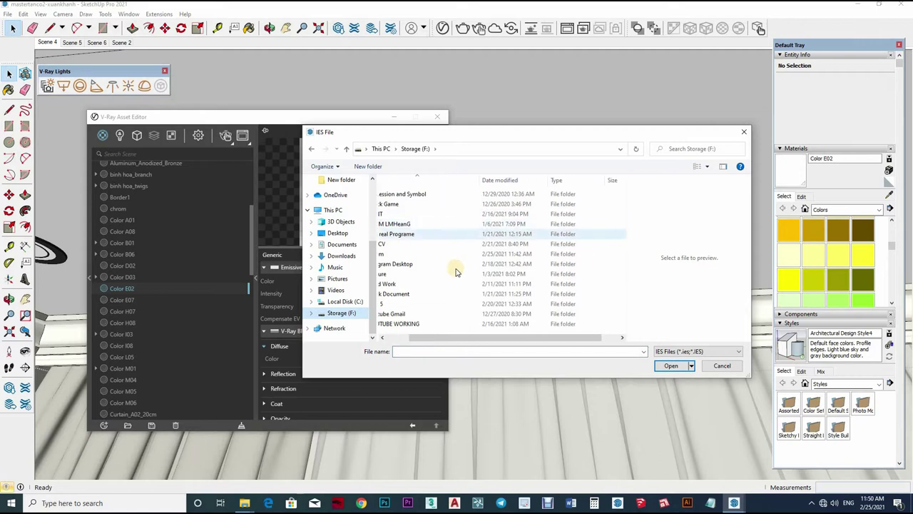
pyautogui.hscroll(-1, 422, 184)
pyautogui.doubleClick(413, 193)
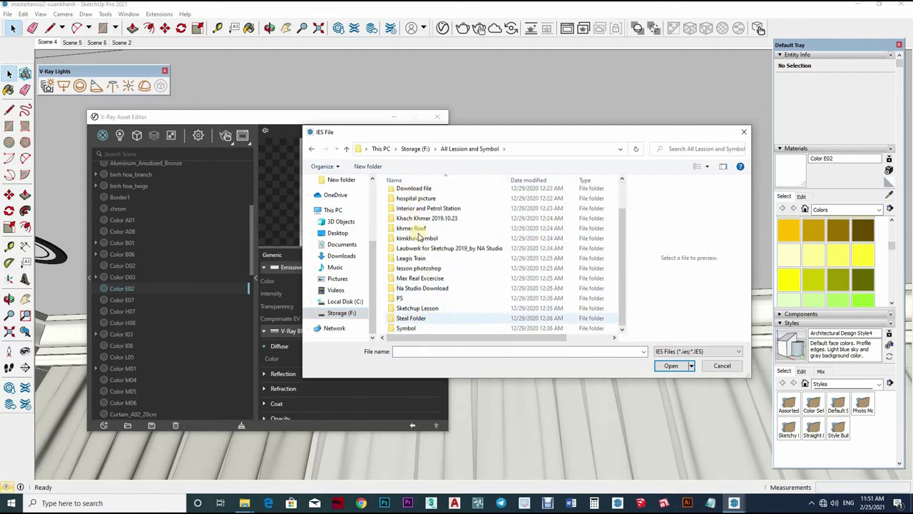
pyautogui.doubleClick(420, 317)
pyautogui.doubleClick(421, 236)
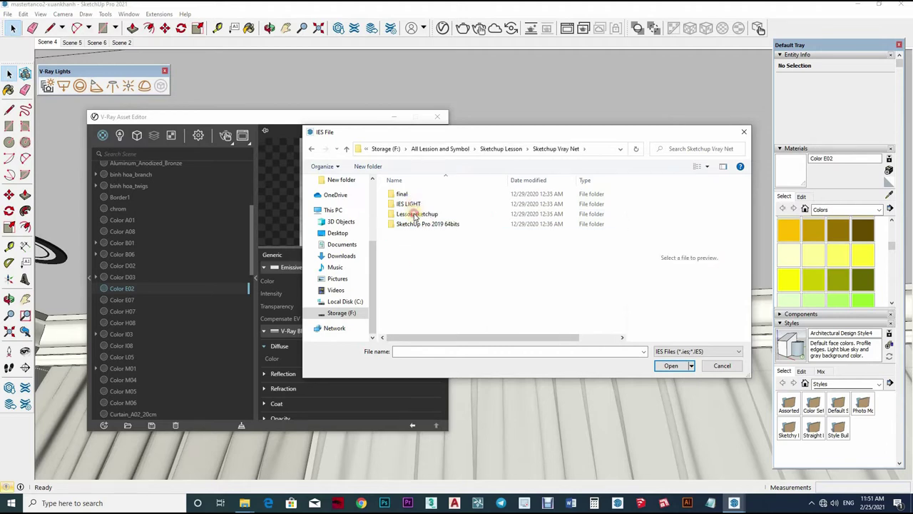
pyautogui.doubleClick(410, 204)
pyautogui.doubleClick(399, 194)
pyautogui.scroll(-5, 499, 271)
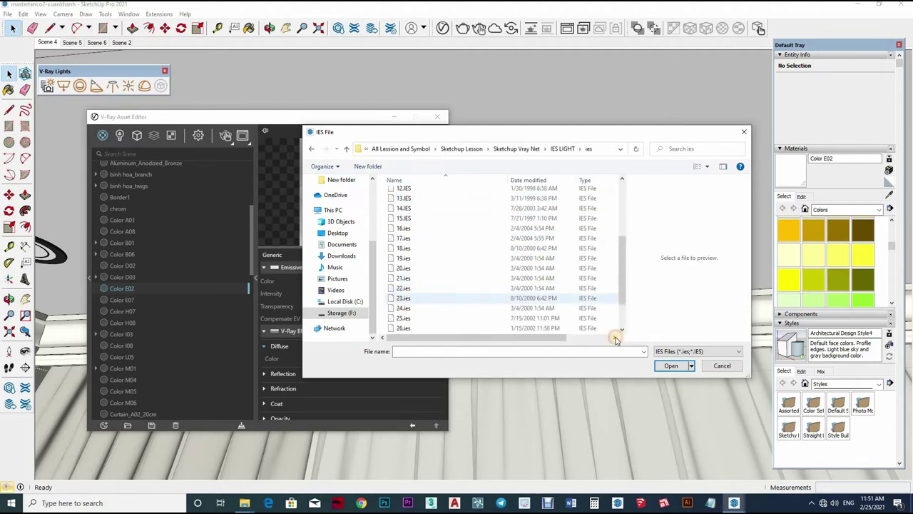
pyautogui.click(404, 317)
pyautogui.press('Return')
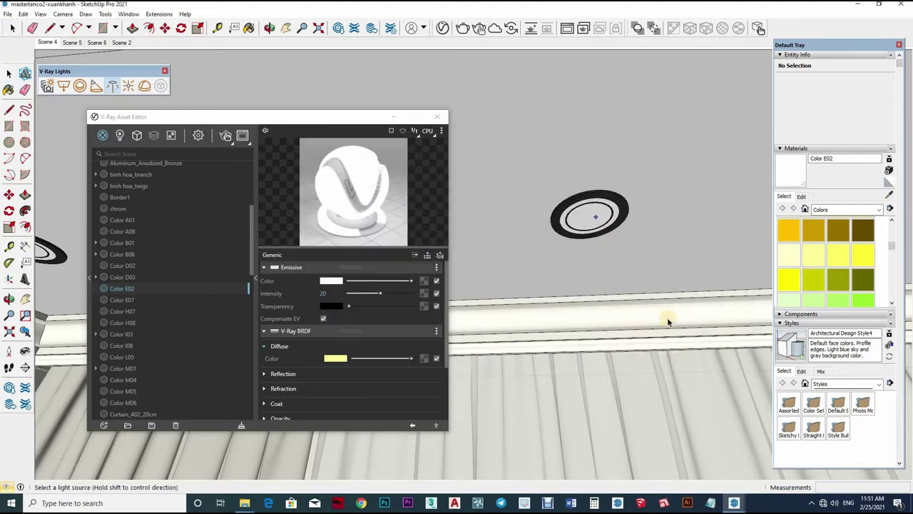
# Step: Place the IES light under the ceiling fixture at 15000 lm in a warm white colour
pyautogui.click(626, 359)
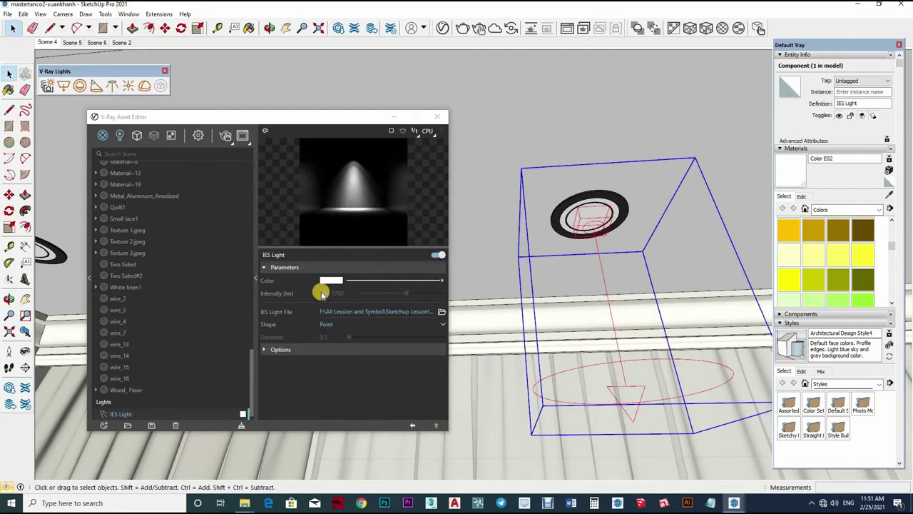
pyautogui.click(323, 298)
pyautogui.write('15000')
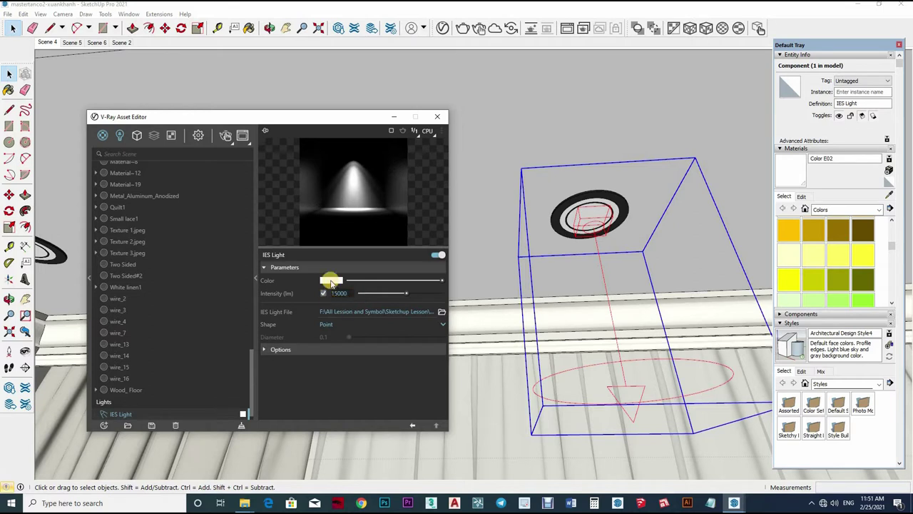
pyautogui.press('Return')
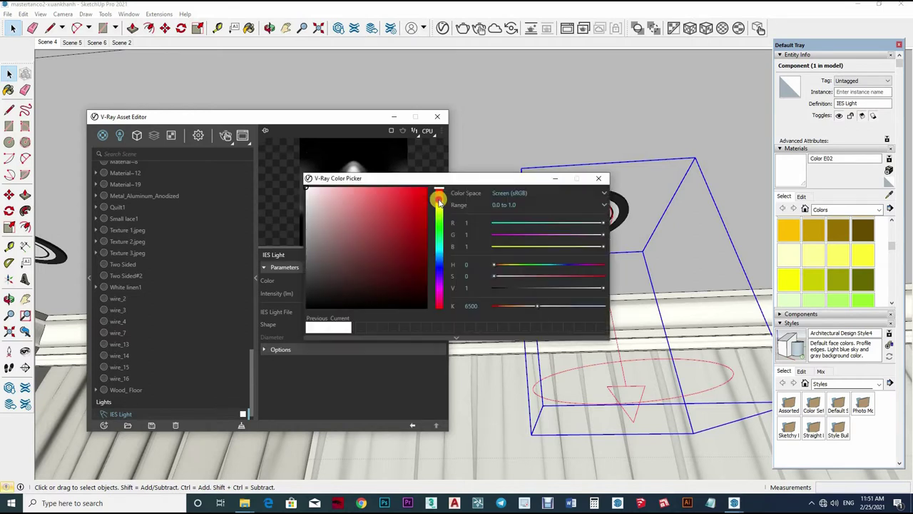
pyautogui.click(439, 201)
pyautogui.moveTo(336, 190); pyautogui.dragTo(319, 189)
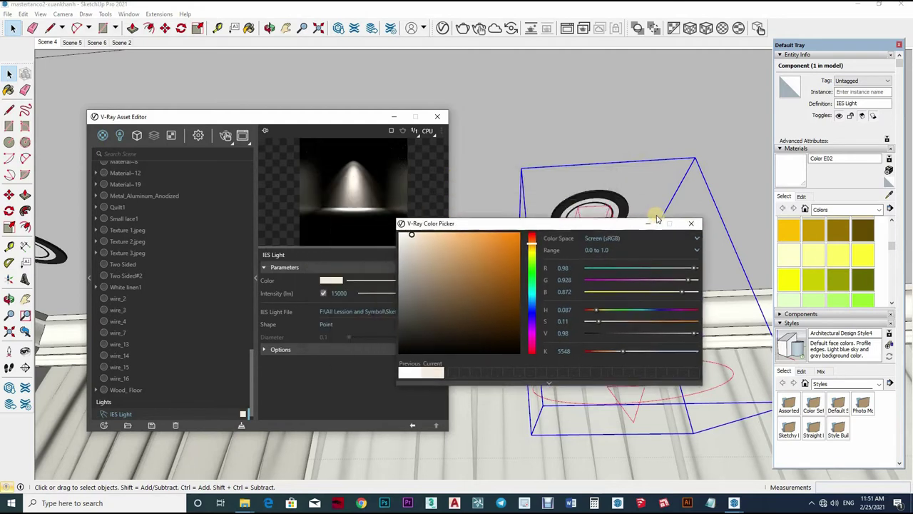
pyautogui.click(377, 255)
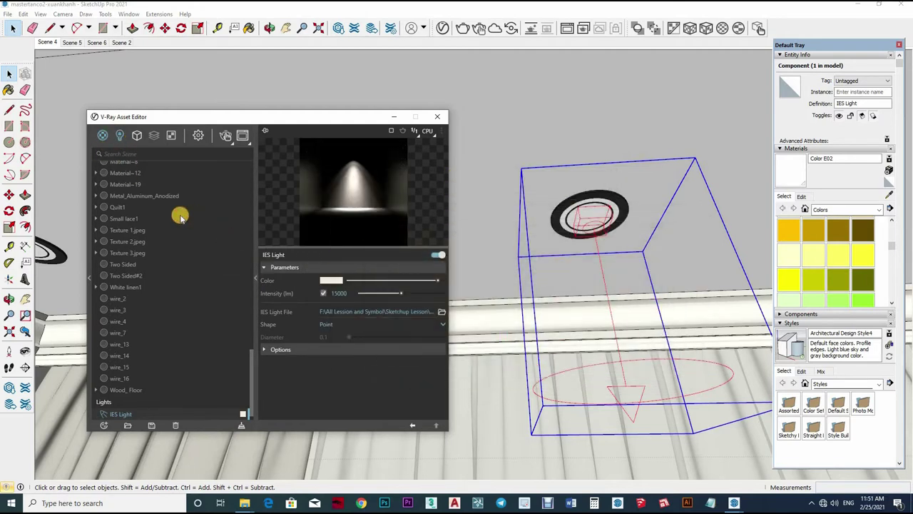
# Step: Turn off the V-Ray SunLight, close the Asset Editor and orbit to the curtained window corner
pyautogui.click(164, 191)
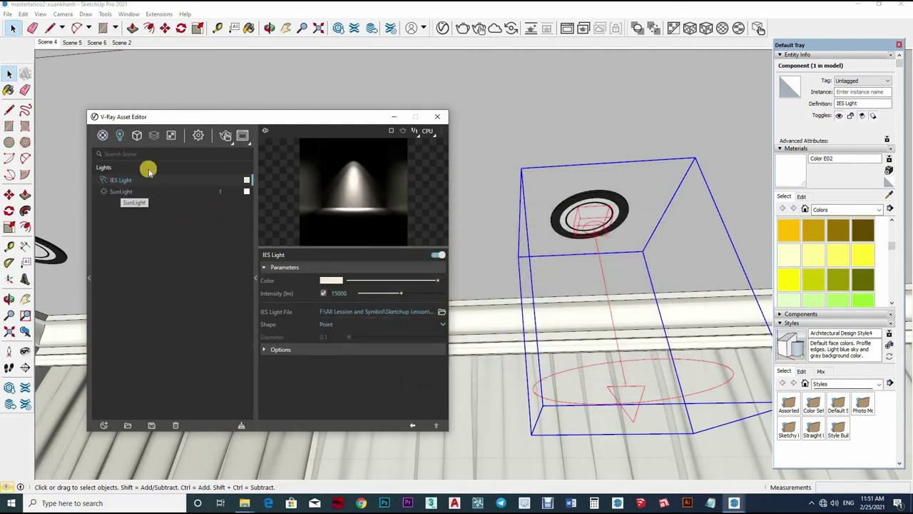
pyautogui.click(105, 192)
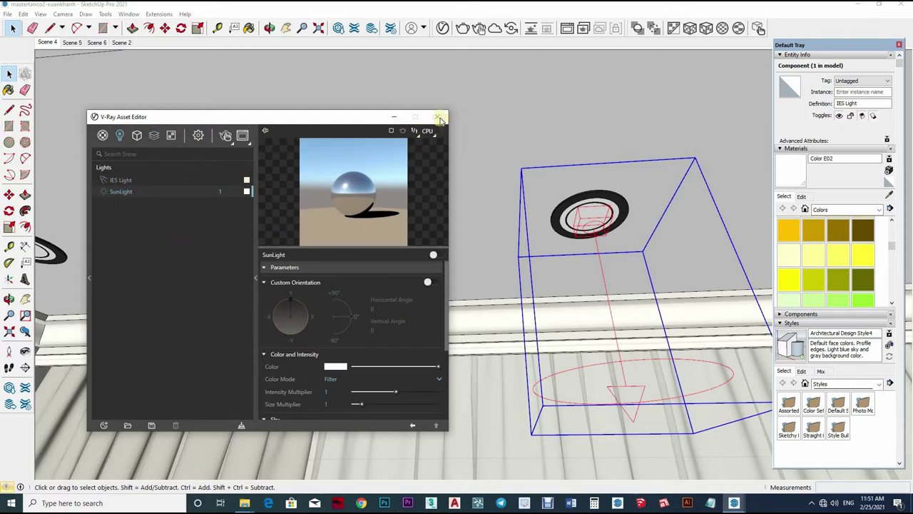
pyautogui.press('Escape')
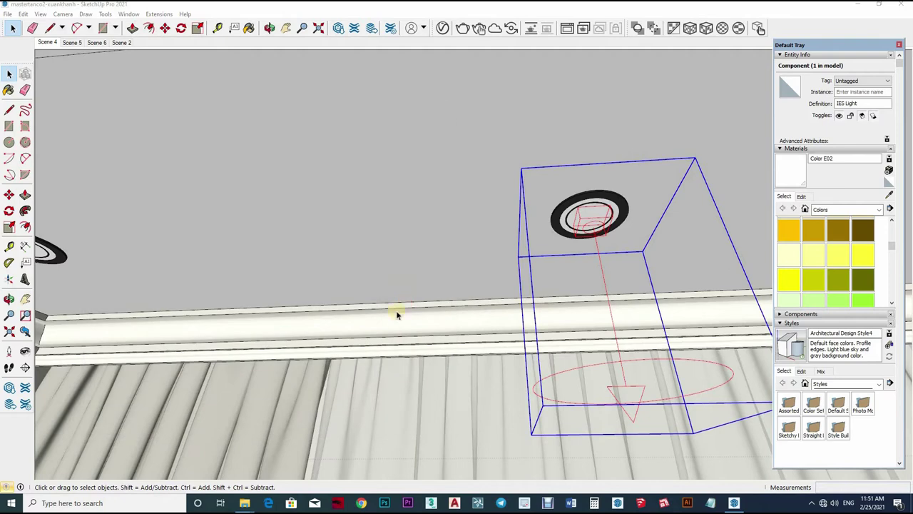
pyautogui.moveTo(247, 376)
pyautogui.mouseDown(button='middle')
pyautogui.moveTo(438, 261)
pyautogui.moveTo(499, 305)
pyautogui.moveTo(434, 270)
pyautogui.moveTo(444, 322)
pyautogui.moveTo(500, 352)
pyautogui.moveTo(556, 102)
pyautogui.moveTo(4, 59)
pyautogui.mouseUp(button='middle')
pyautogui.click(9, 73)
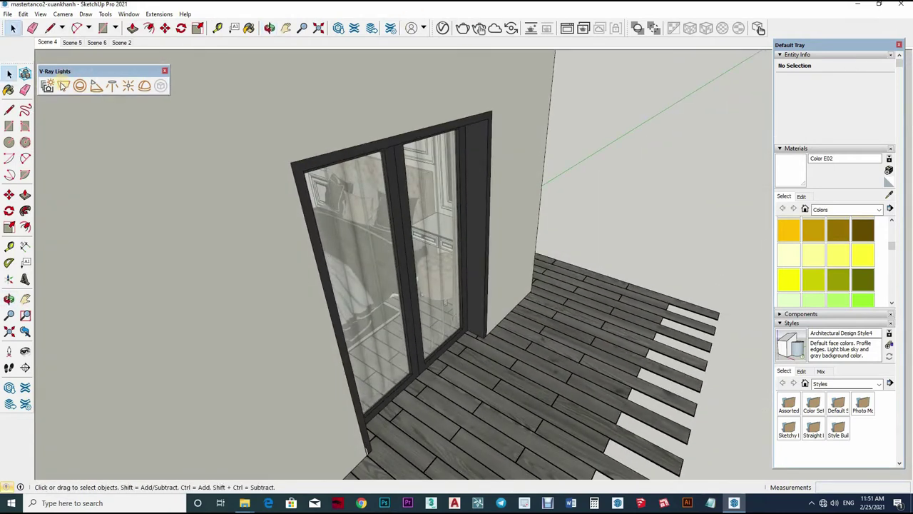
pyautogui.click(144, 86)
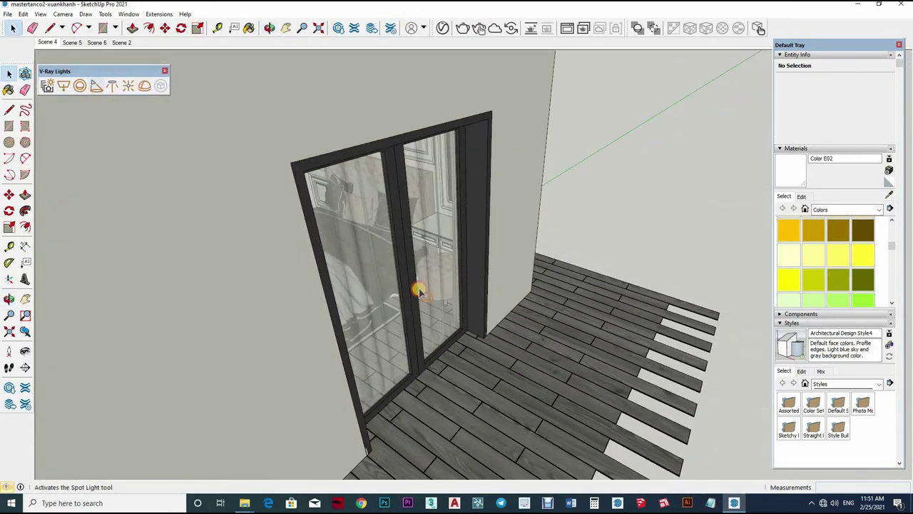
# Step: Place a dome light on the floor and load the HDR sky image as its texture
pyautogui.click(589, 429)
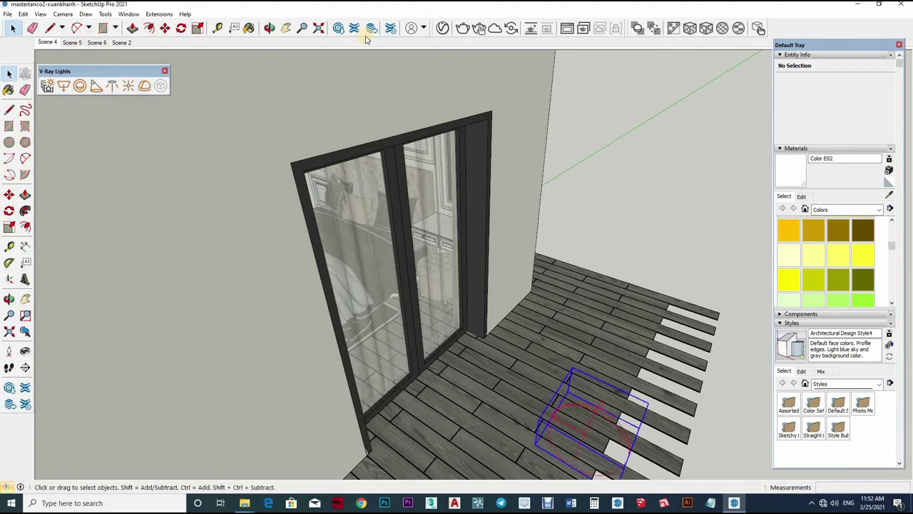
pyautogui.click(269, 28)
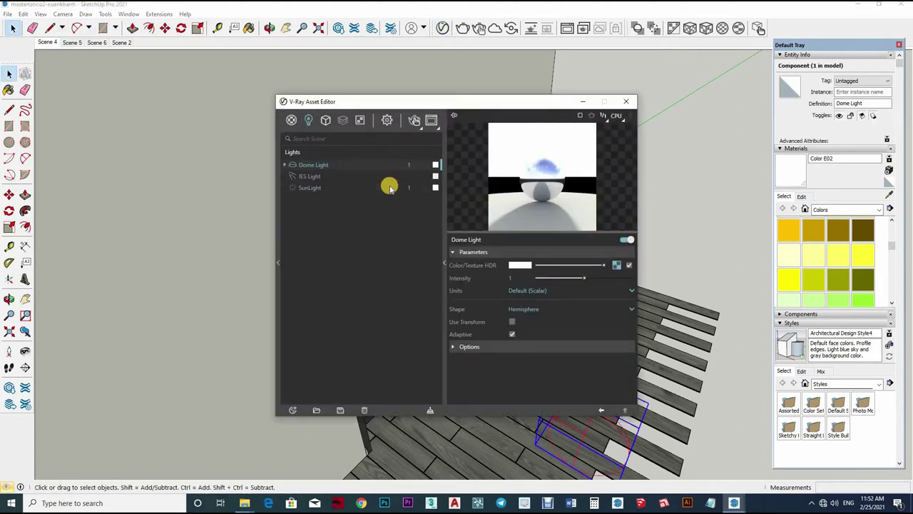
pyautogui.click(387, 120)
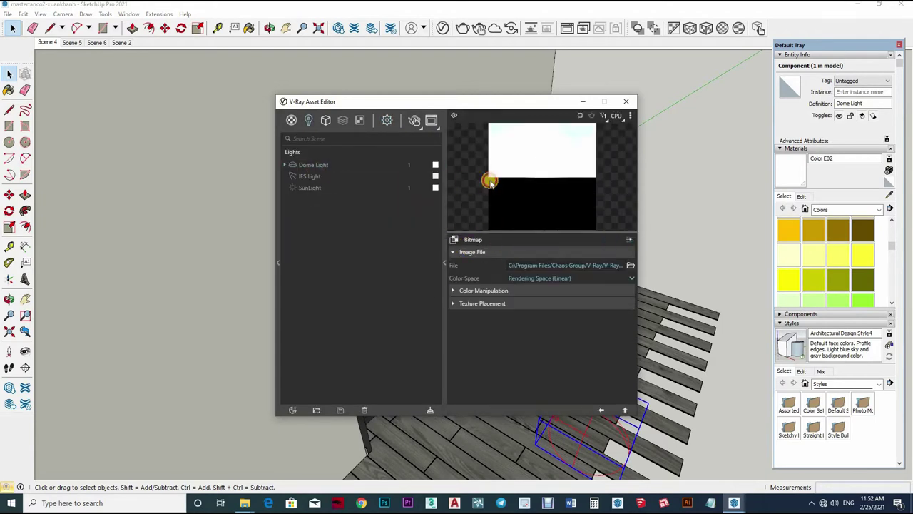
pyautogui.click(451, 239)
pyautogui.click(444, 236)
pyautogui.click(446, 250)
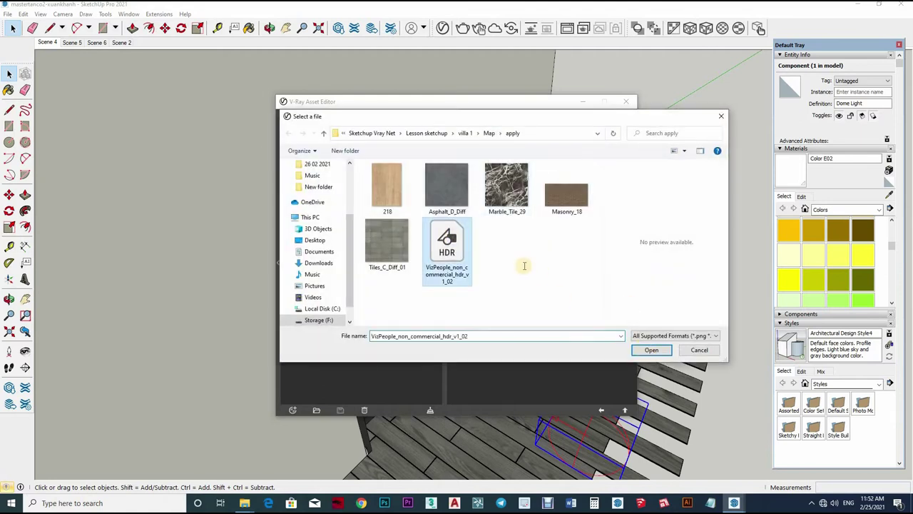
pyautogui.press('Return')
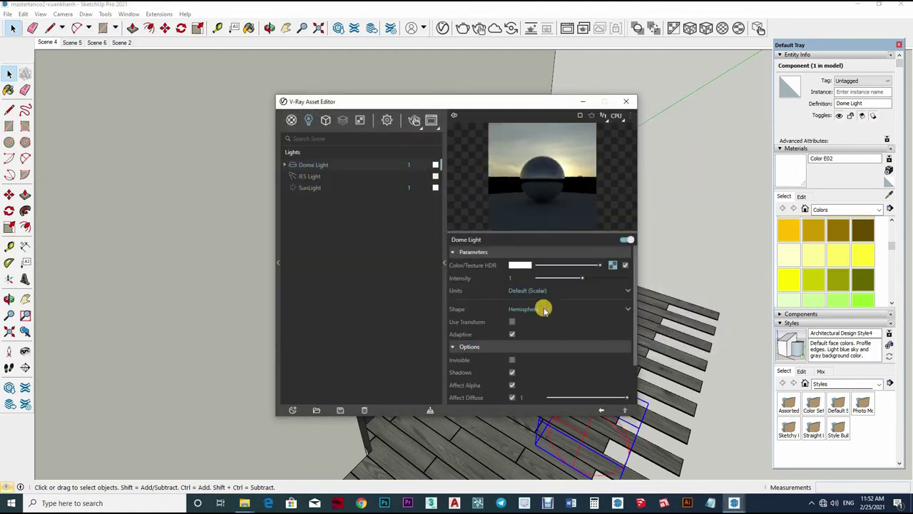
# Step: Set the dome light's shape to Sphere and its intensity to 3
pyautogui.click(559, 306)
pyautogui.click(528, 333)
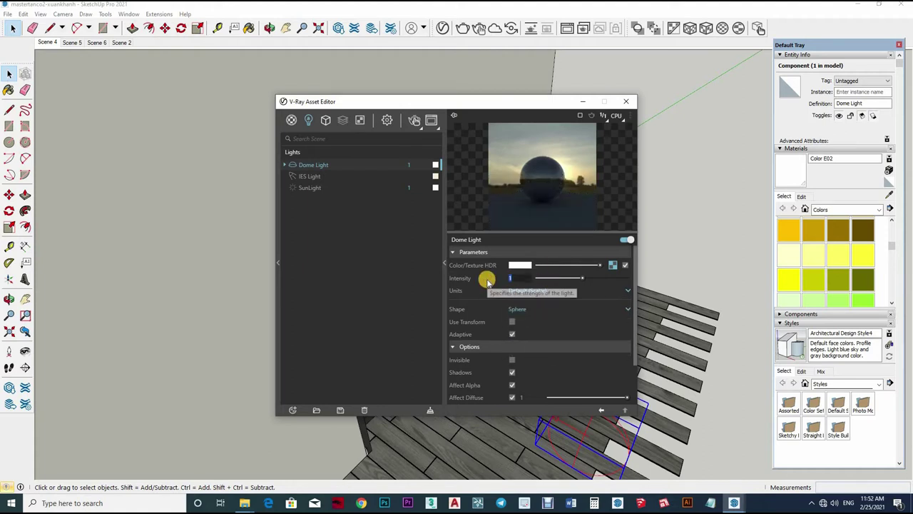
pyautogui.doubleClick(510, 278)
pyautogui.write('5')
pyautogui.press('Return')
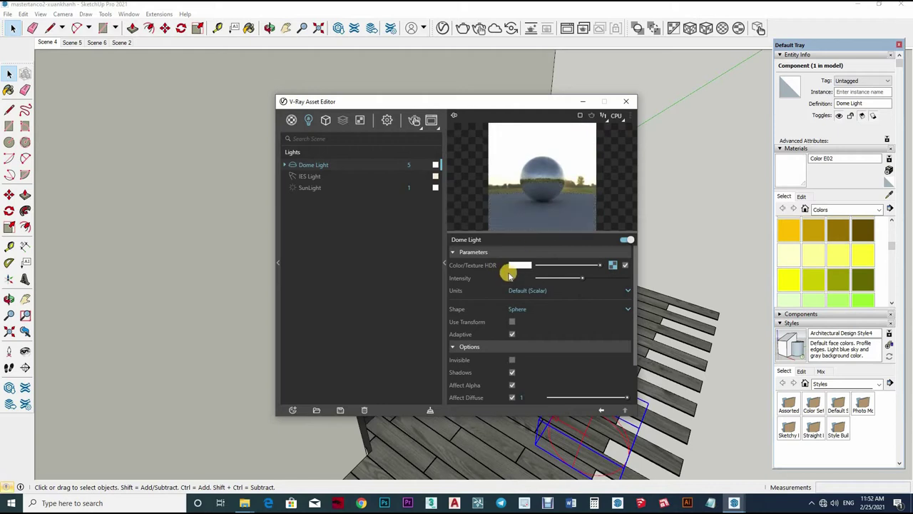
pyautogui.write('3')
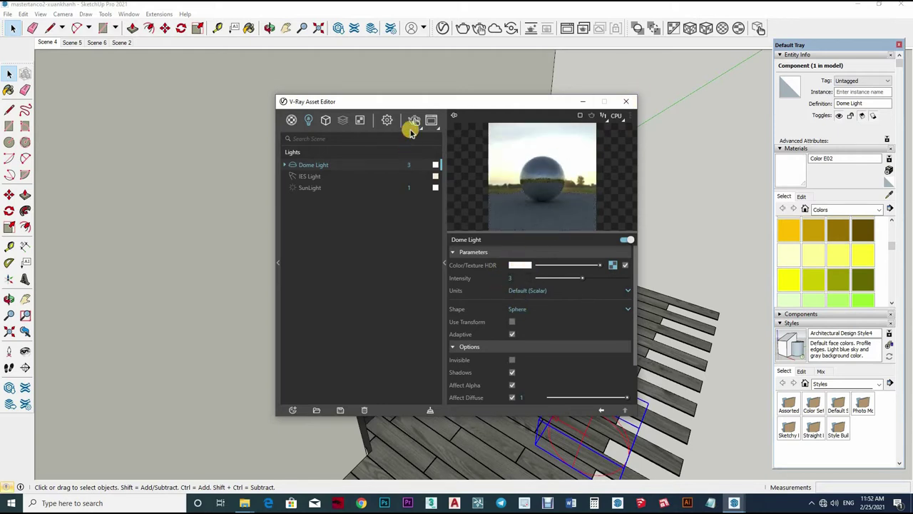
pyautogui.click(626, 101)
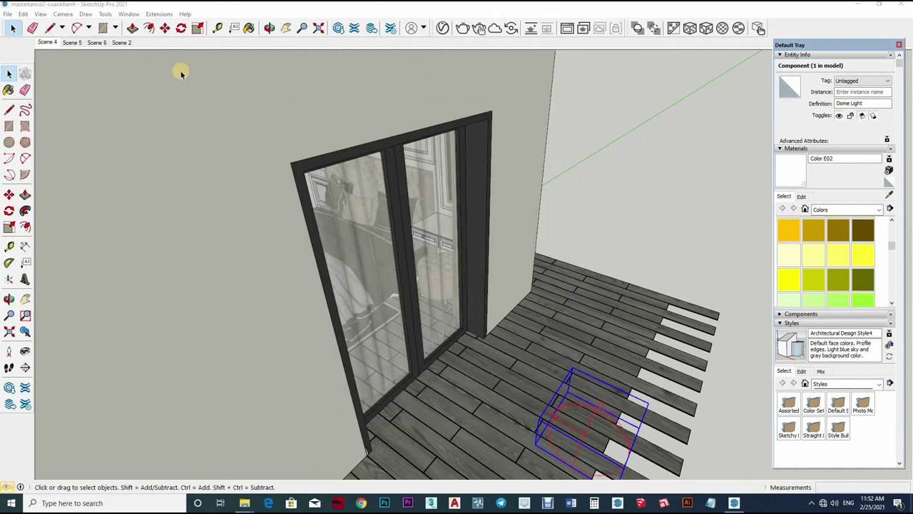
# Step: Draw a rectangle light across the glass door and scale it into a thin panel
pyautogui.click(64, 86)
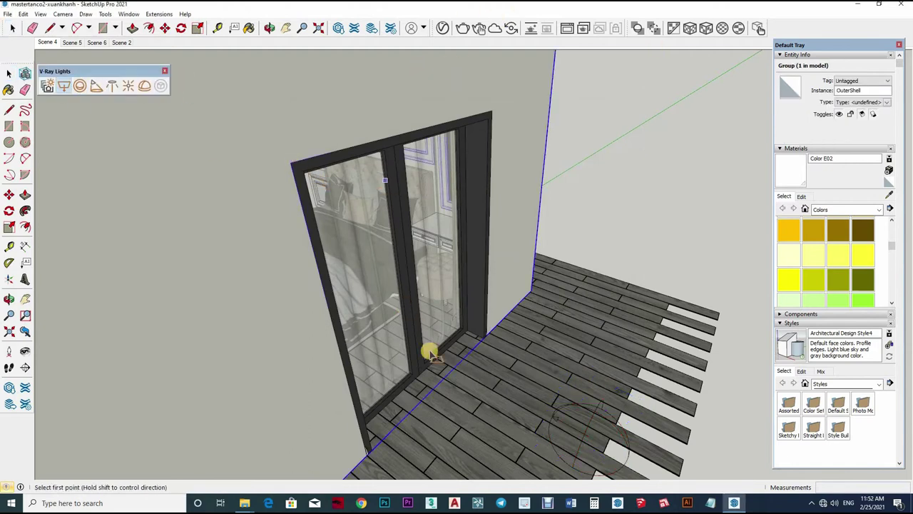
pyautogui.click(483, 343)
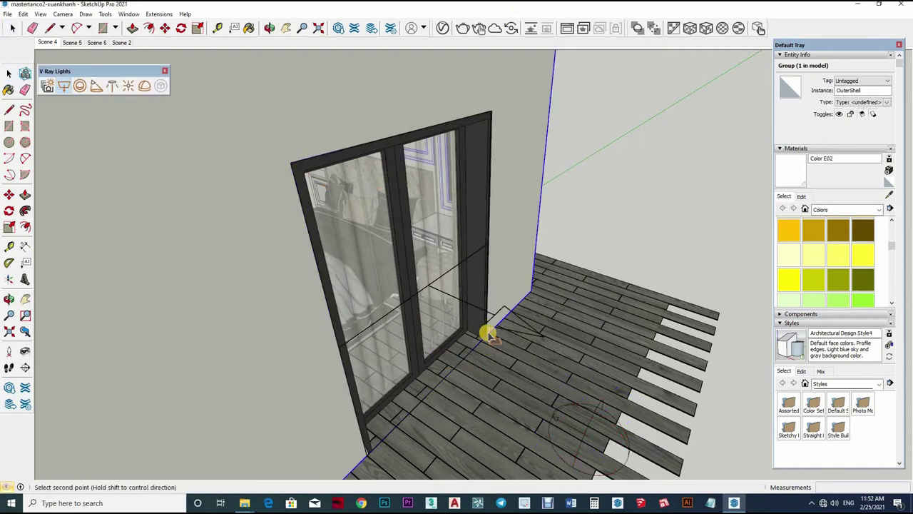
pyautogui.click(467, 305)
pyautogui.press('space')
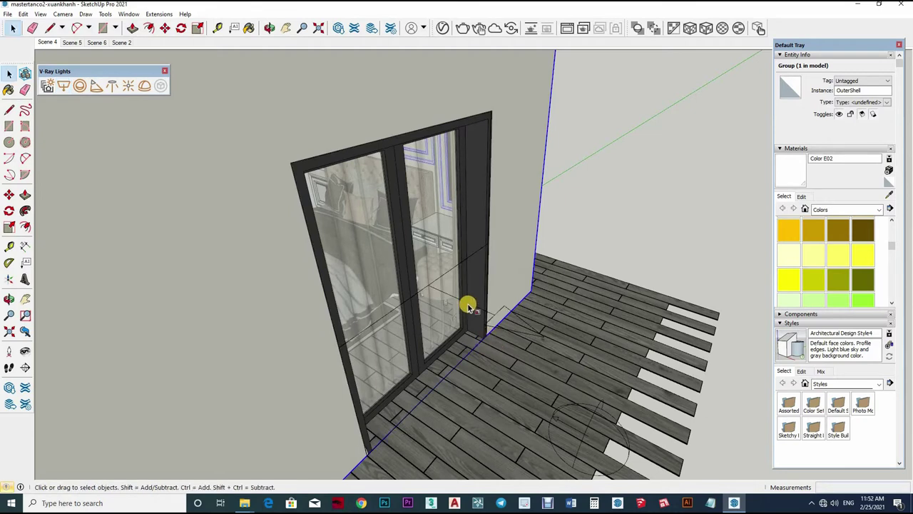
pyautogui.click(468, 305)
pyautogui.press('s')
pyautogui.click(503, 328)
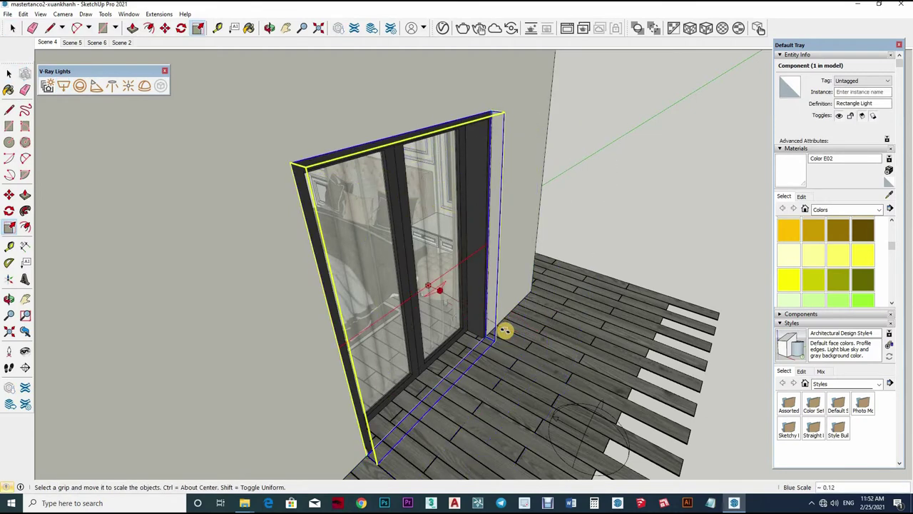
pyautogui.click(503, 400)
pyautogui.press('space')
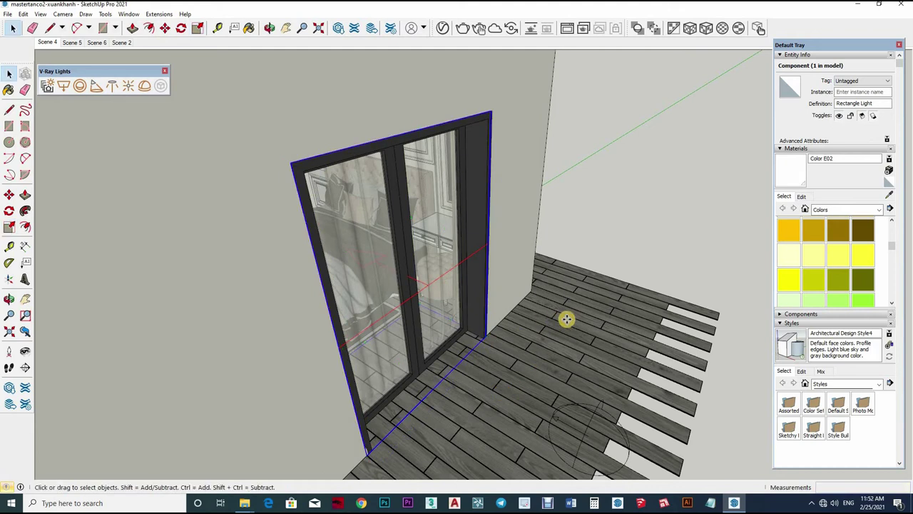
# Step: Move the rectangle light about 600 mm out from the door wall
pyautogui.press('m')
pyautogui.click(617, 334)
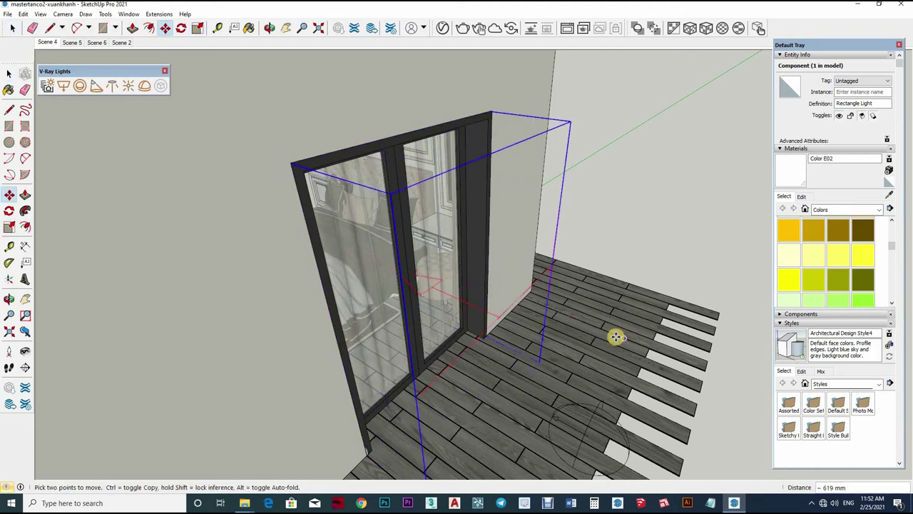
pyautogui.click(469, 351)
pyautogui.press('space')
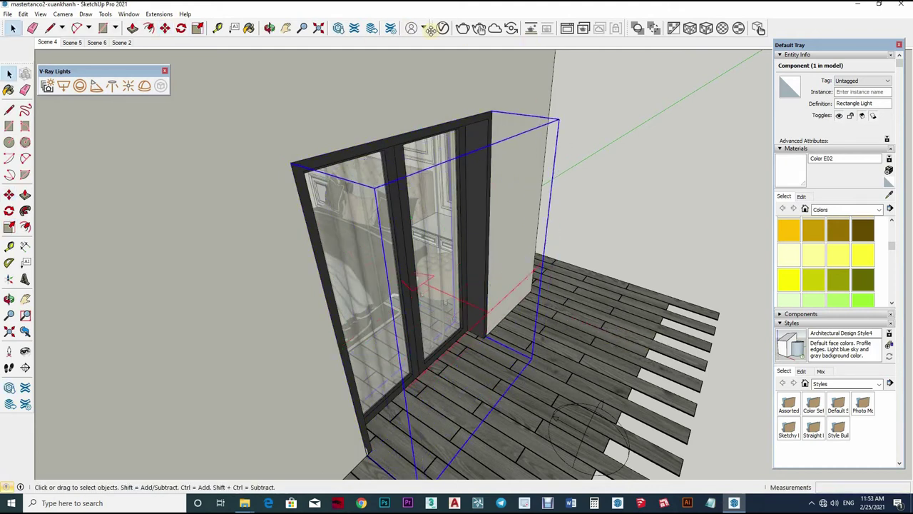
# Step: Give the rectangle light a very faint warm orange-yellow tint
pyautogui.doubleClick(285, 169)
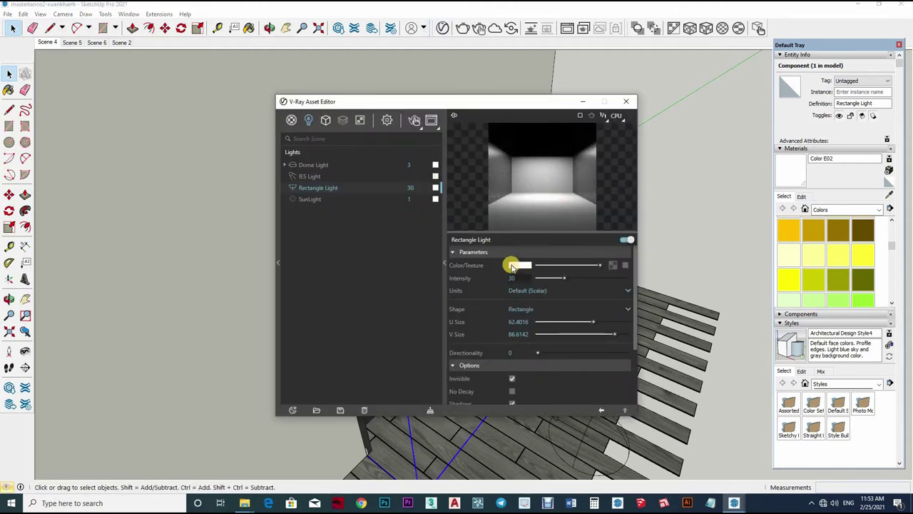
pyautogui.click(436, 199)
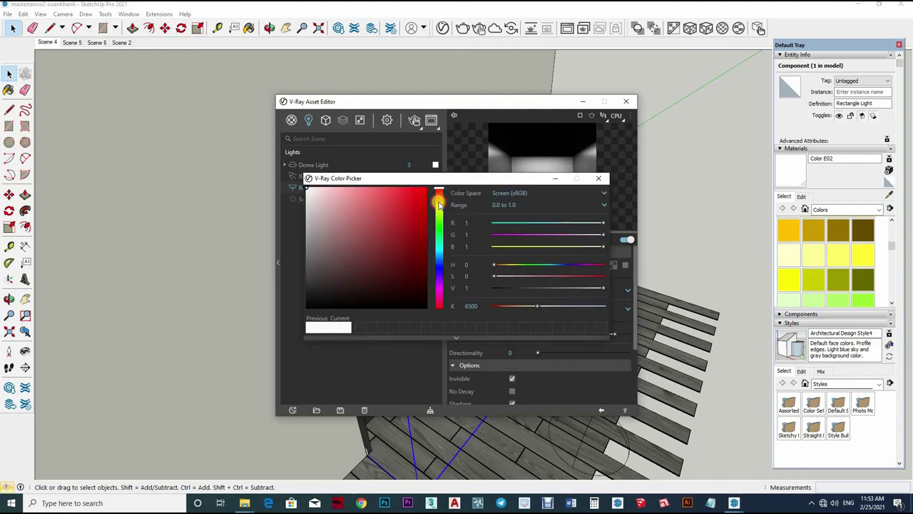
pyautogui.click(439, 204)
pyautogui.click(311, 191)
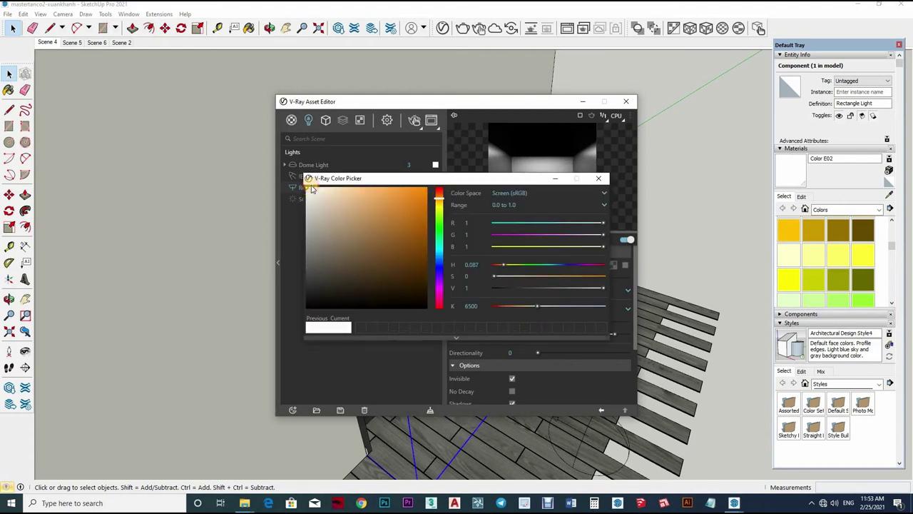
pyautogui.click(625, 103)
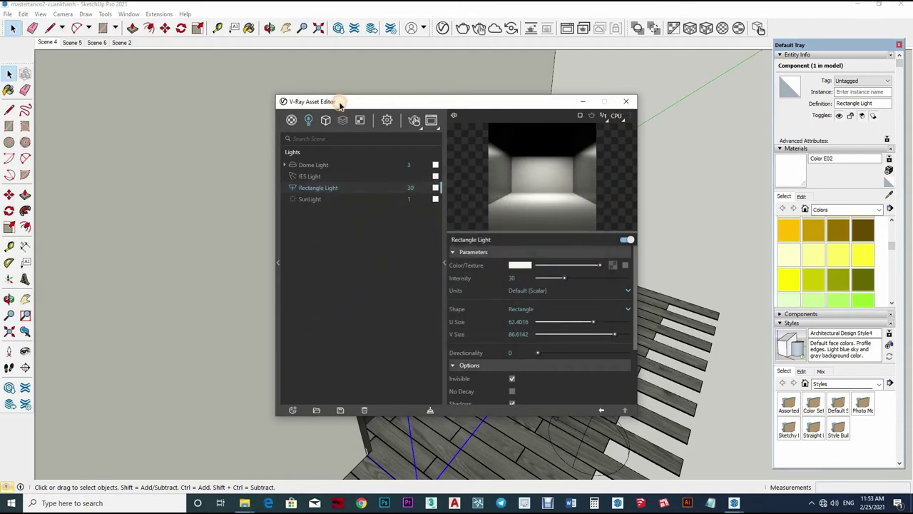
pyautogui.click(626, 102)
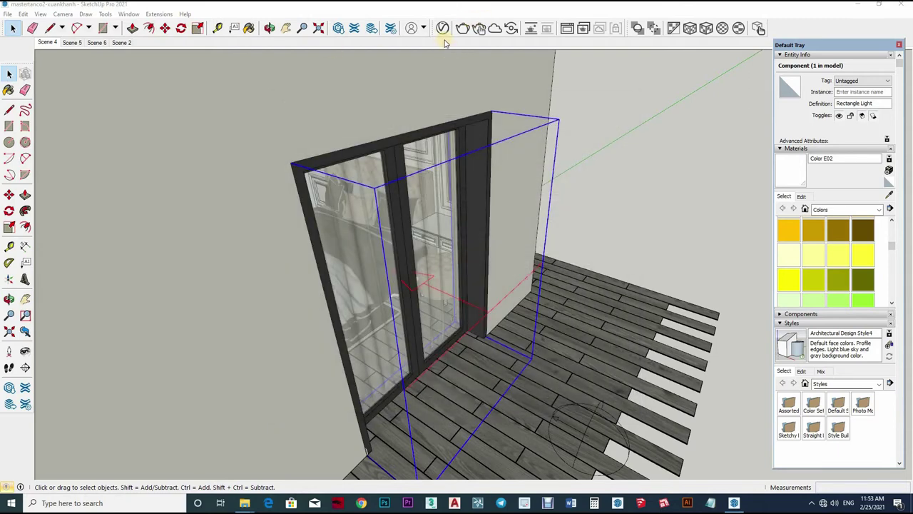
# Step: Switch to the Scene 4 bedroom view and frame the ceiling IES light
pyautogui.click(50, 42)
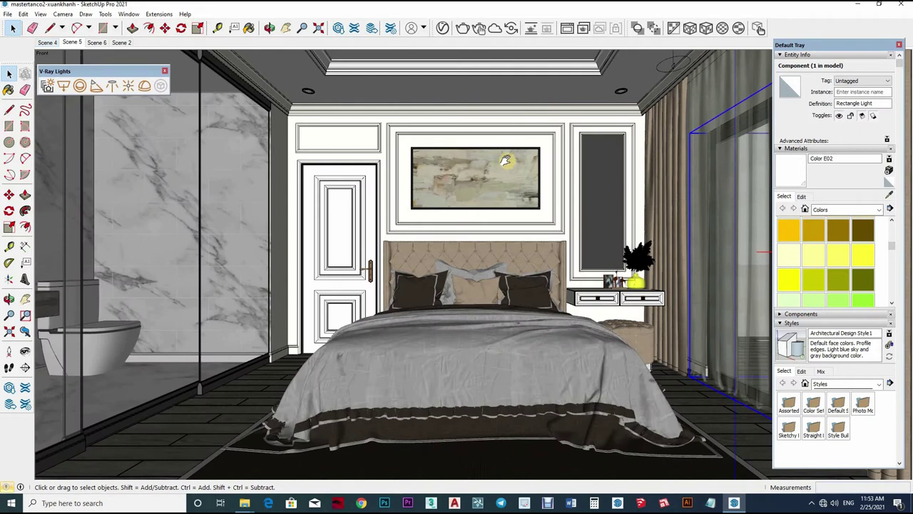
pyautogui.moveTo(505, 161); pyautogui.dragTo(642, 153, button='middle')
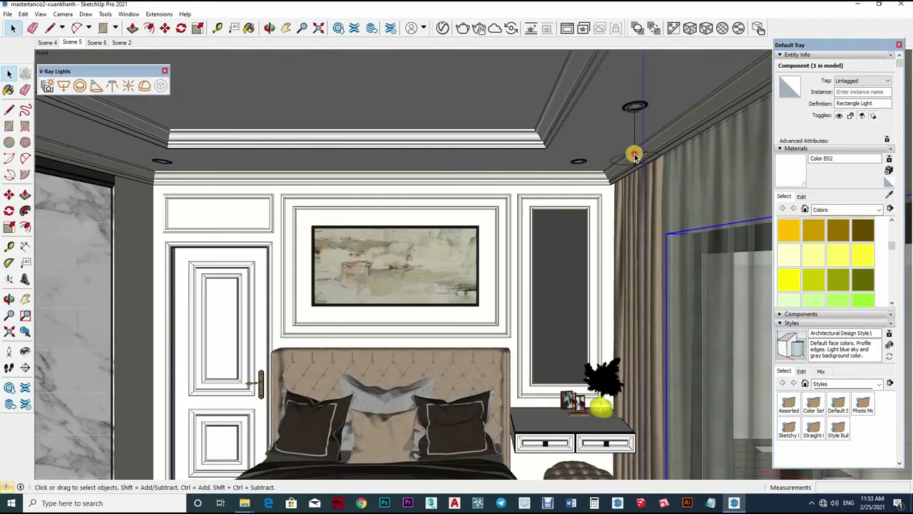
pyautogui.scroll(2, 634, 155)
pyautogui.doubleClick(634, 156)
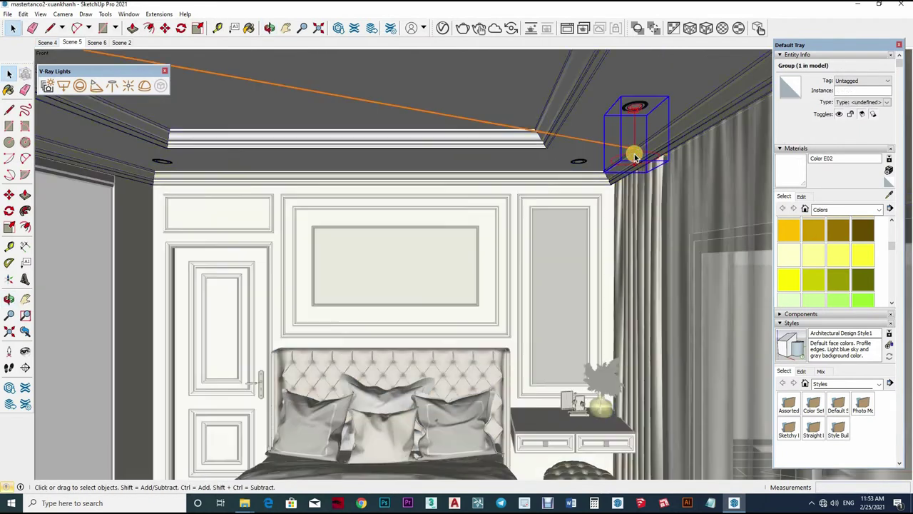
pyautogui.scroll(1, 573, 177)
pyautogui.scroll(-2, 573, 175)
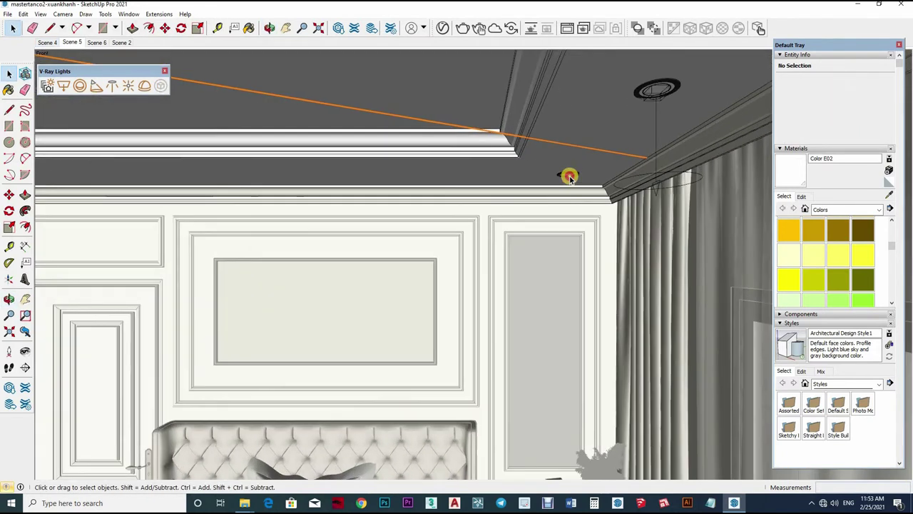
pyautogui.scroll(-2, 621, 152)
pyautogui.moveTo(624, 152); pyautogui.dragTo(622, 163, button='middle')
pyautogui.scroll(1, 622, 163)
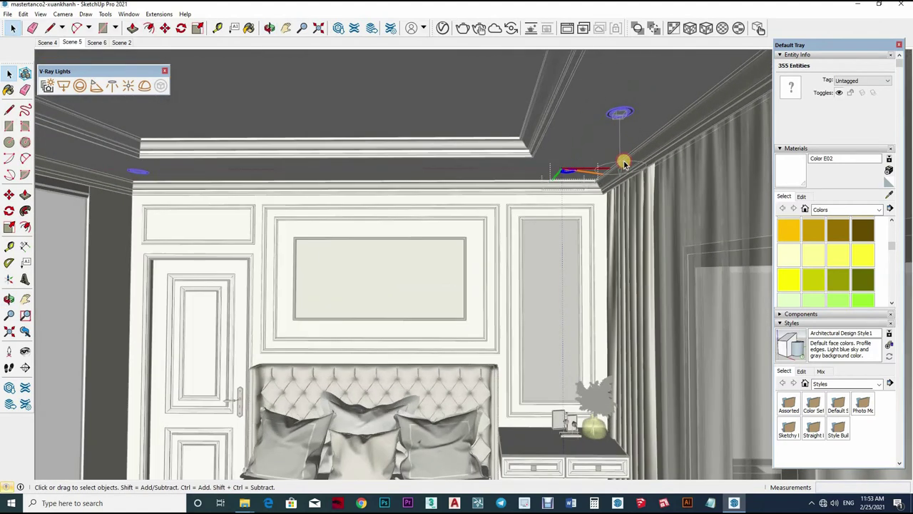
pyautogui.press('Escape')
# Step: Select the ceiling IES light, check the neighbouring ceiling face, then clear the selection
pyautogui.click(621, 168)
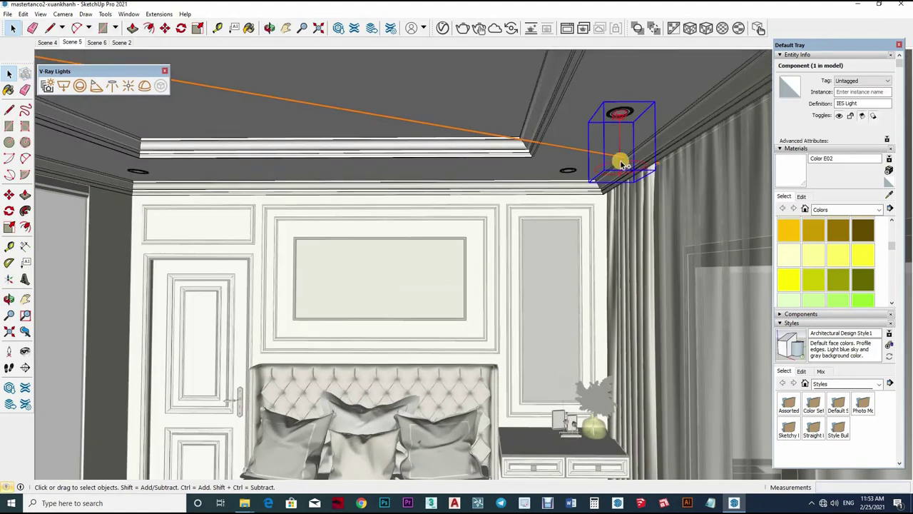
pyautogui.scroll(1, 563, 172)
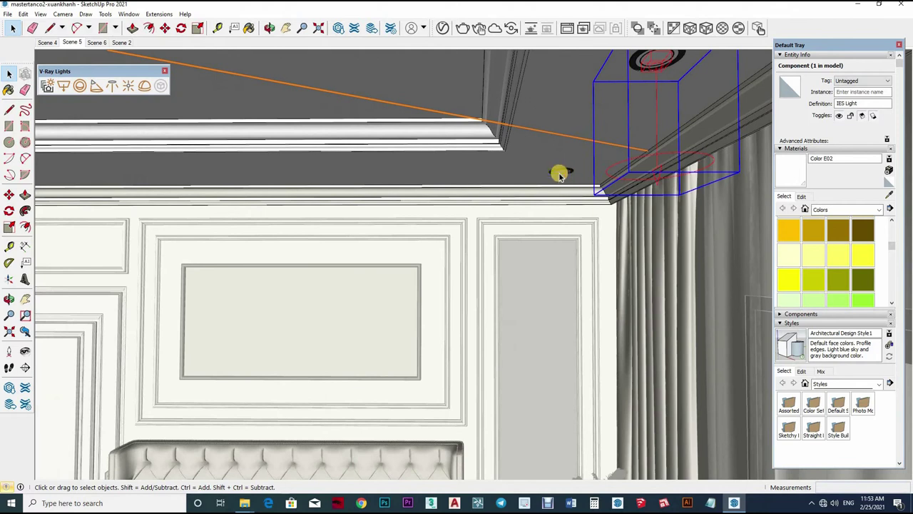
pyautogui.scroll(-1, 560, 174)
pyautogui.scroll(2, 562, 169)
pyautogui.click(563, 169)
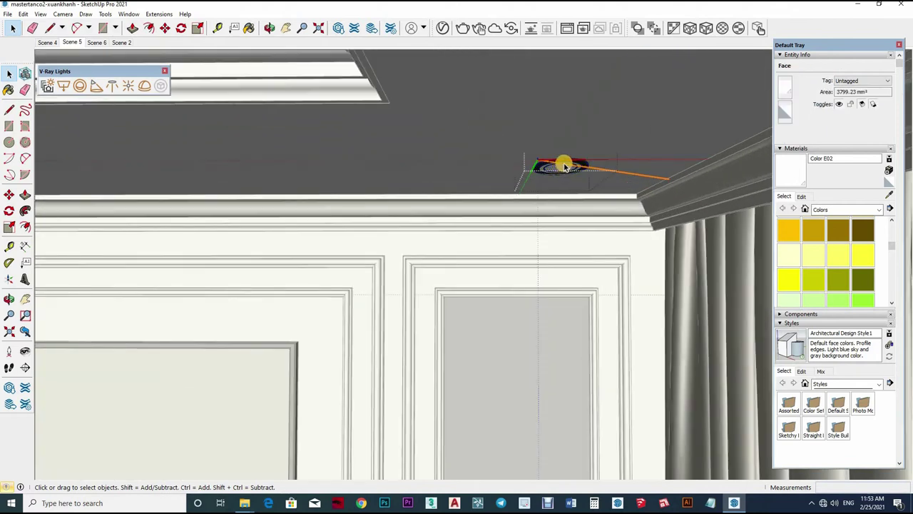
pyautogui.scroll(-1, 638, 100)
pyautogui.scroll(-2, 640, 122)
pyautogui.scroll(1, 606, 165)
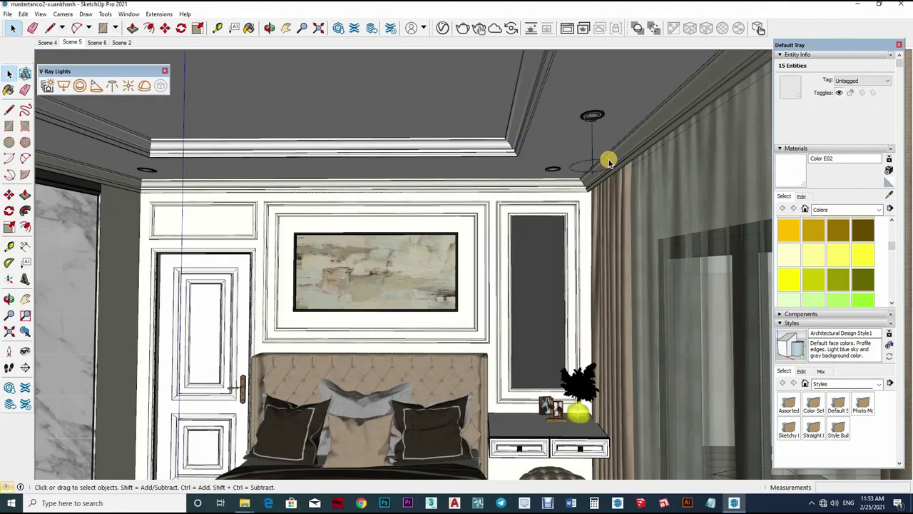
pyautogui.click(607, 159)
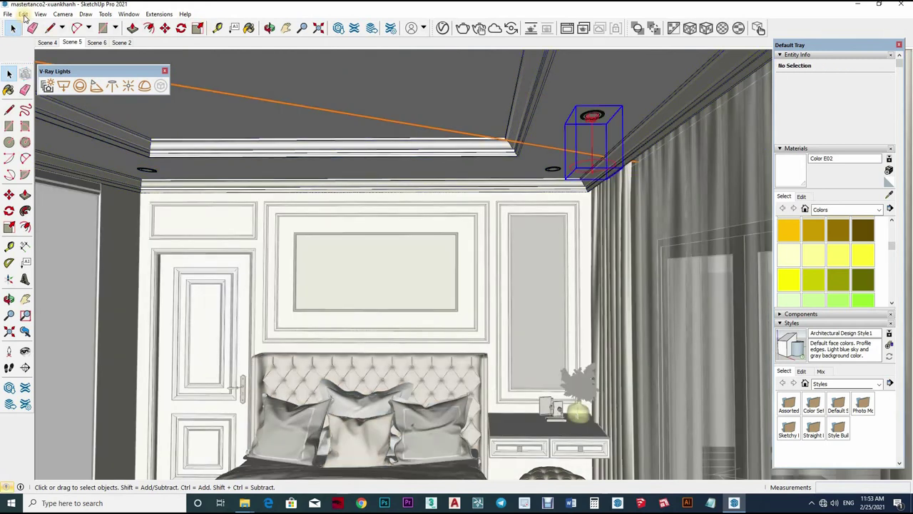
# Step: Cut the ceiling IES light and paste it back in place, then clear the selection
pyautogui.click(23, 14)
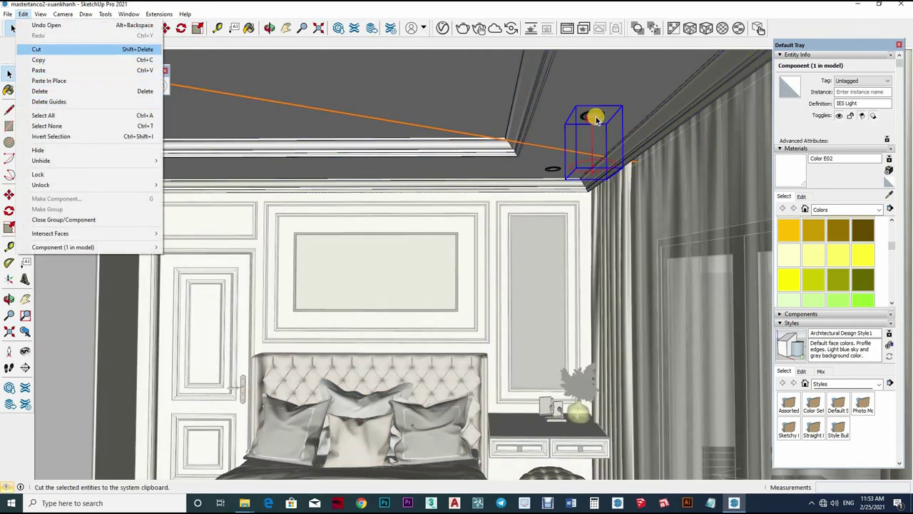
pyautogui.click(36, 49)
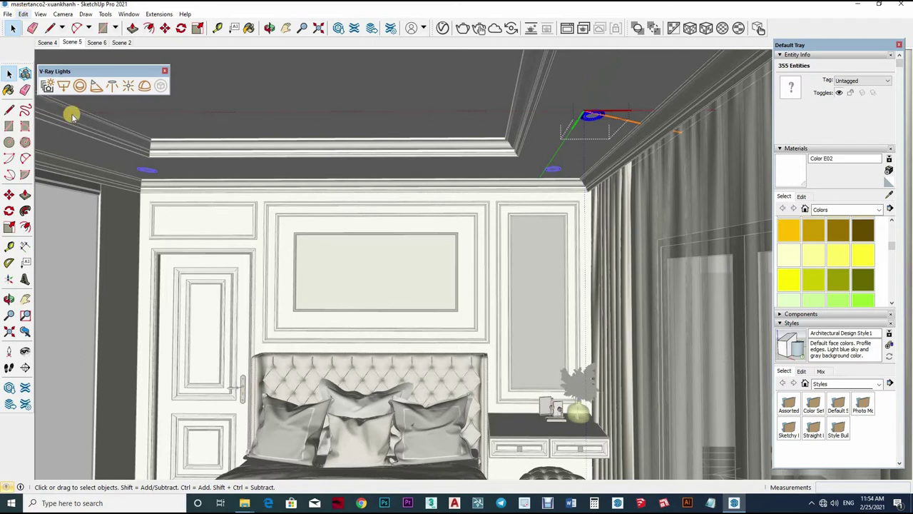
pyautogui.press('Up')
pyautogui.press('Up')
pyautogui.press('Up')
pyautogui.press('Return')
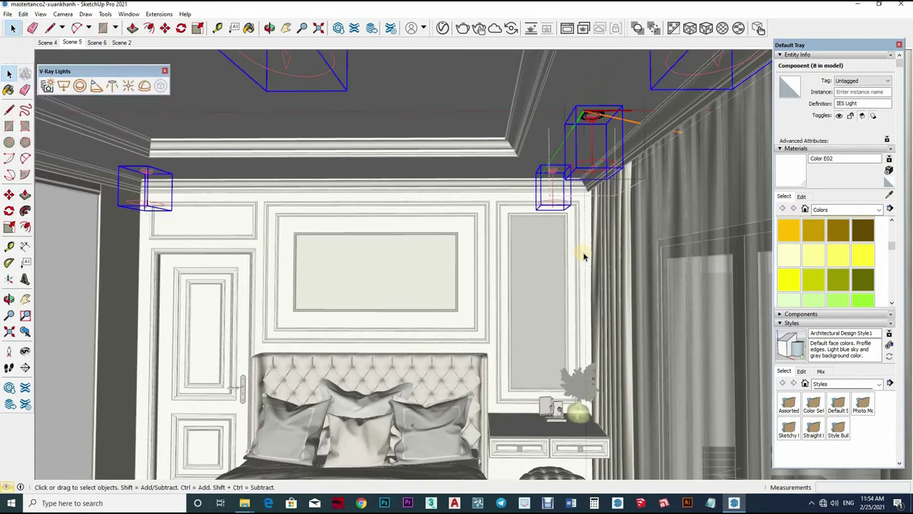
pyautogui.press('Delete')
# Step: Render the Scene 5 bedroom view and show it at 100% in the frame buffer
pyautogui.click(79, 42)
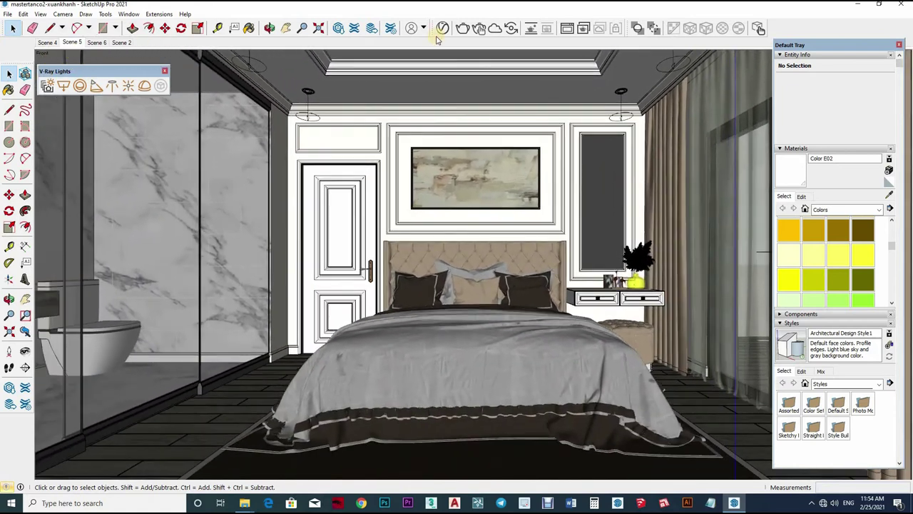
pyautogui.click(482, 30)
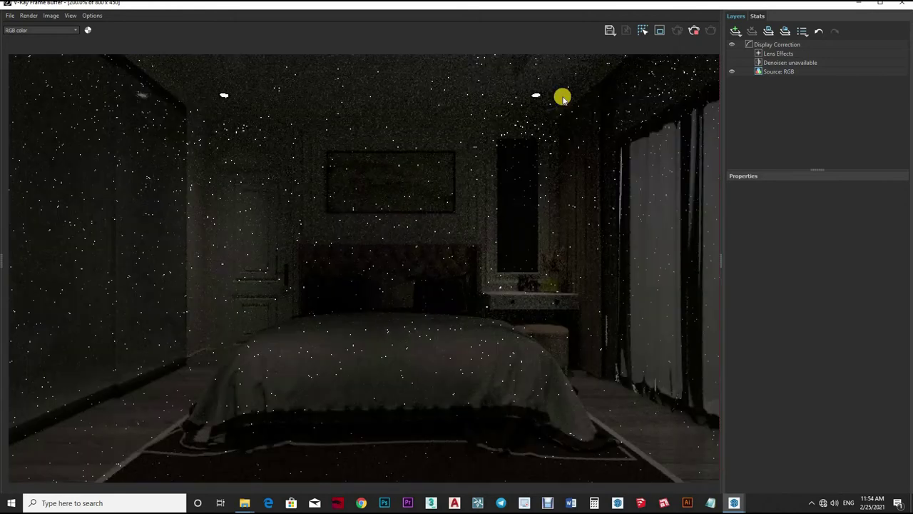
pyautogui.click(697, 32)
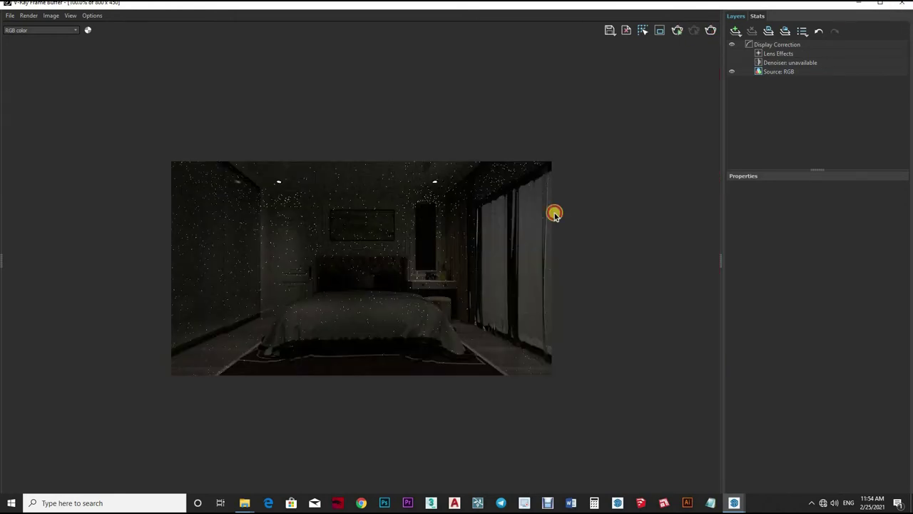
pyautogui.hotkey('alt', 'Tab')
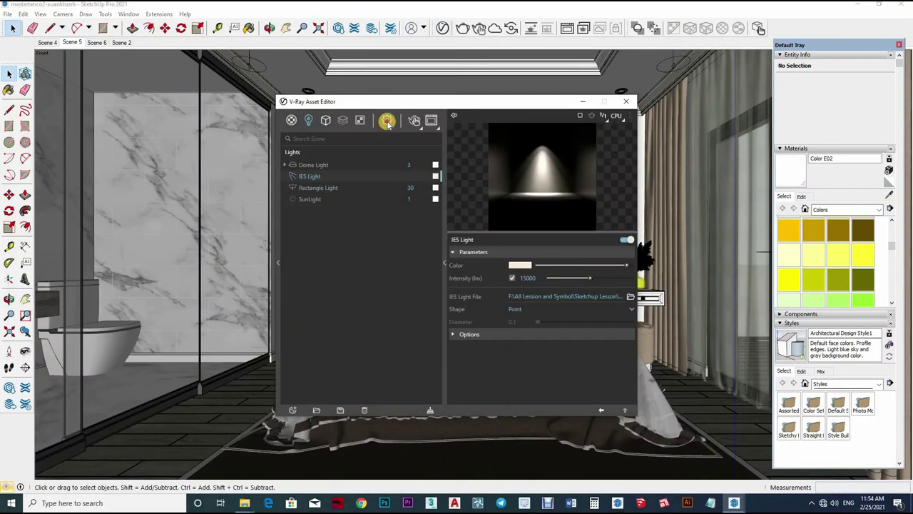
# Step: Set the camera exposure value to 9.5 after testing a value of 11
pyautogui.click(386, 119)
pyautogui.click(351, 236)
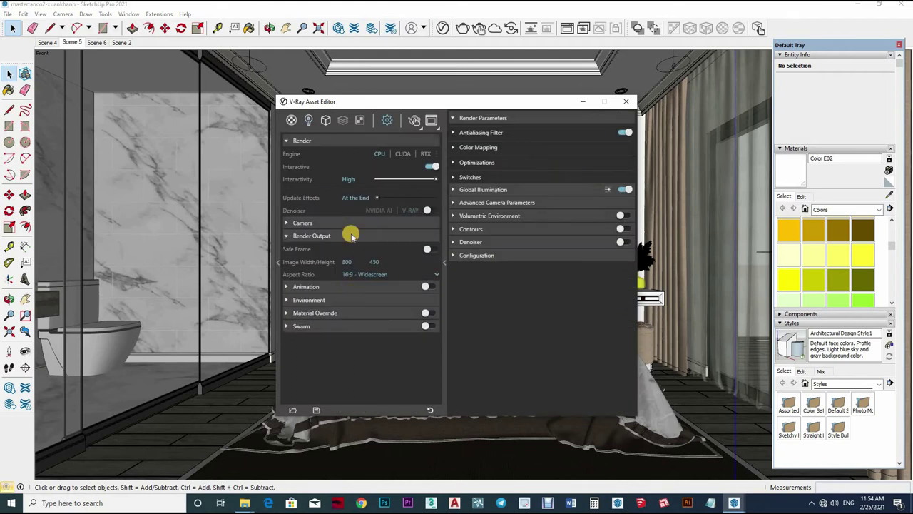
pyautogui.click(335, 223)
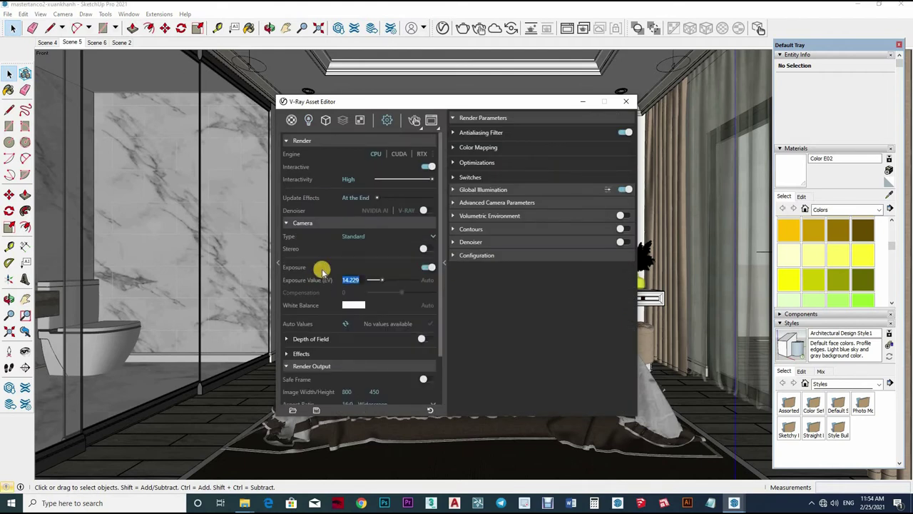
pyautogui.write('11')
pyautogui.press('Return')
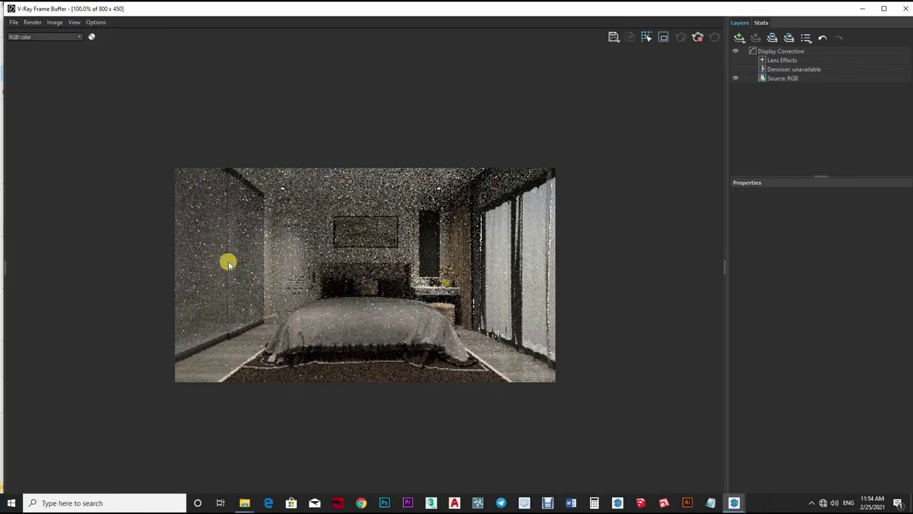
pyautogui.scroll(1, 322, 249)
pyautogui.scroll(-3, 321, 254)
pyautogui.scroll(1, 417, 304)
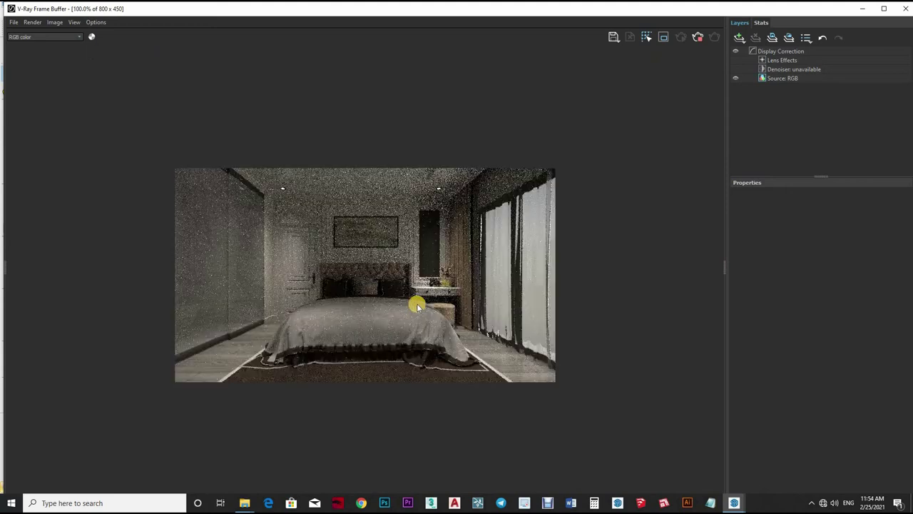
pyautogui.scroll(2, 457, 274)
pyautogui.scroll(-3, 472, 275)
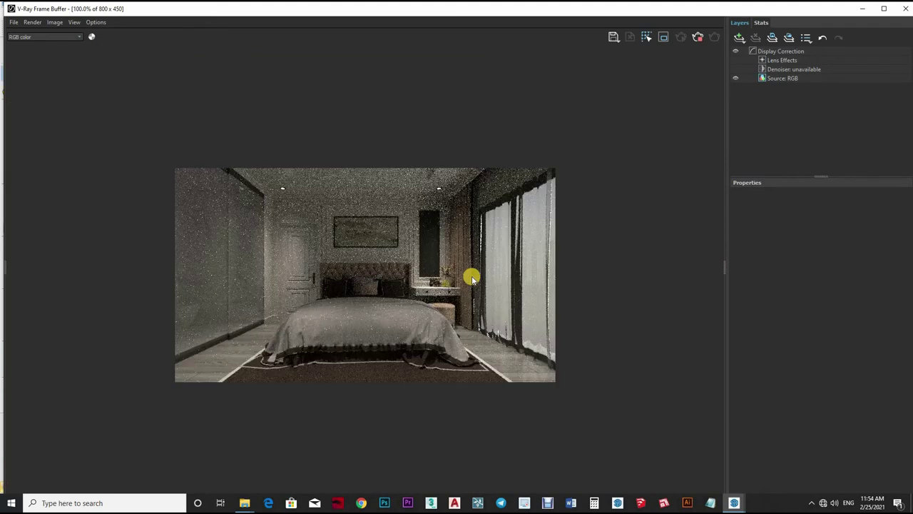
pyautogui.scroll(3, 472, 276)
pyautogui.scroll(-1, 471, 276)
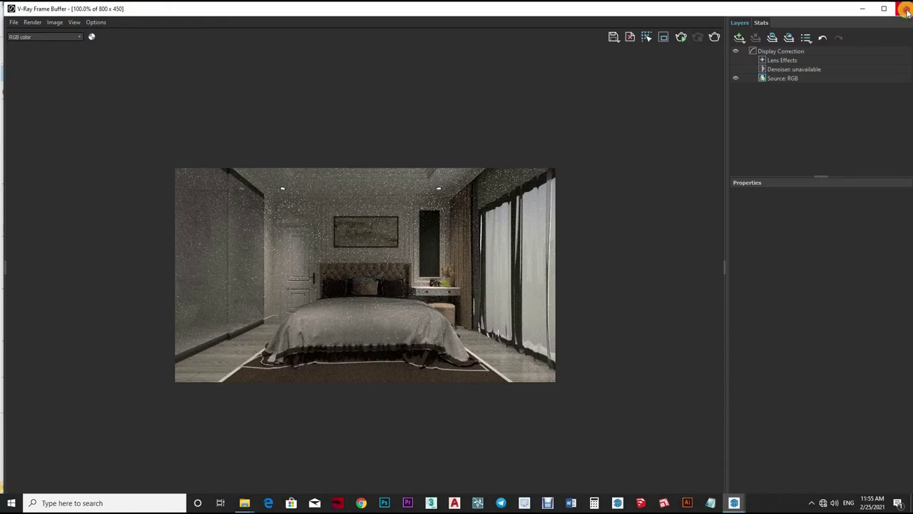
pyautogui.click(904, 9)
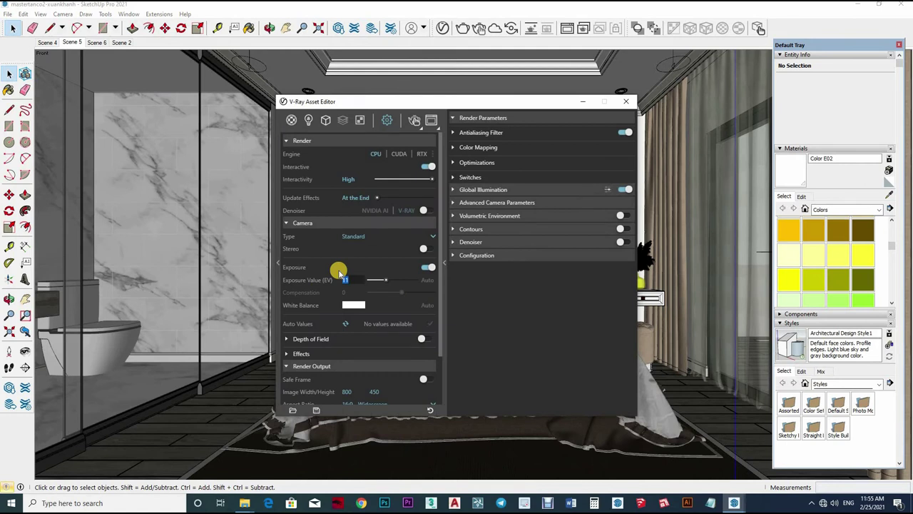
pyautogui.write('9.5')
pyautogui.press('Return')
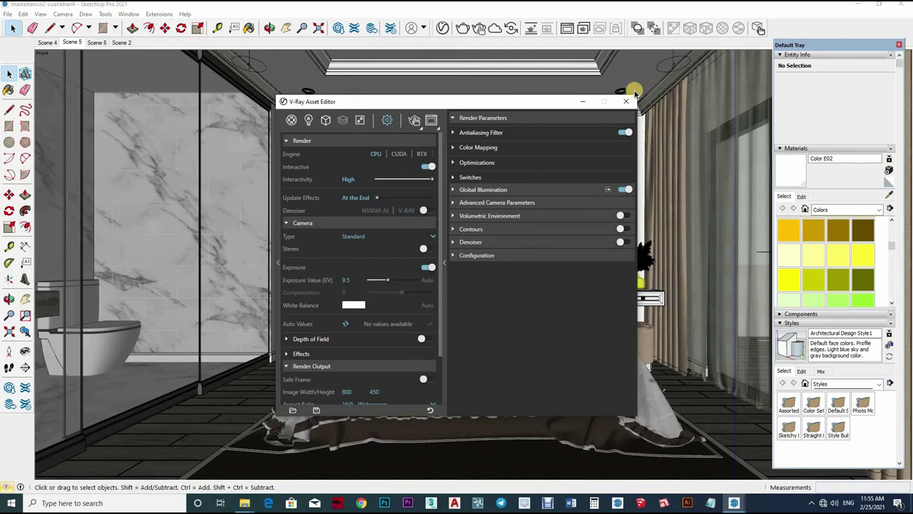
# Step: Set the environment background intensity to 3 and close the settings to re-render
pyautogui.scroll(-1, 383, 362)
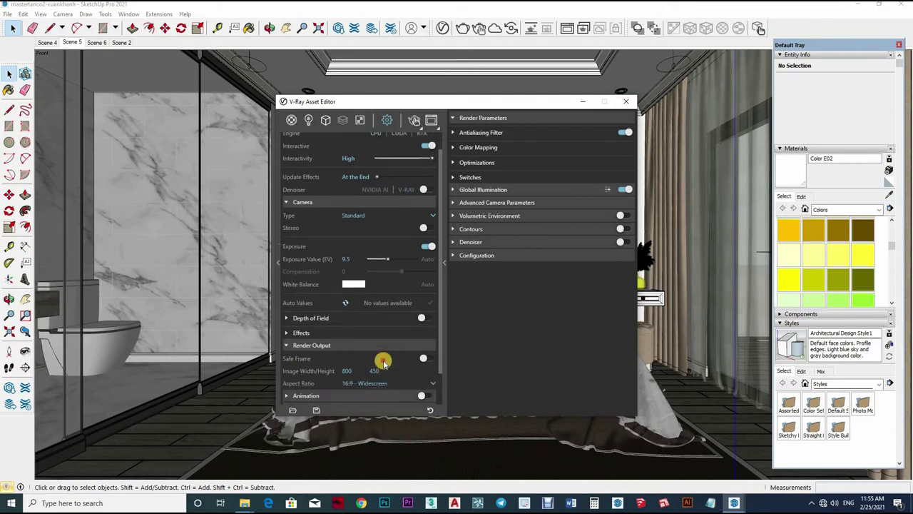
pyautogui.scroll(-2, 383, 363)
pyautogui.click(350, 363)
pyautogui.scroll(-2, 359, 369)
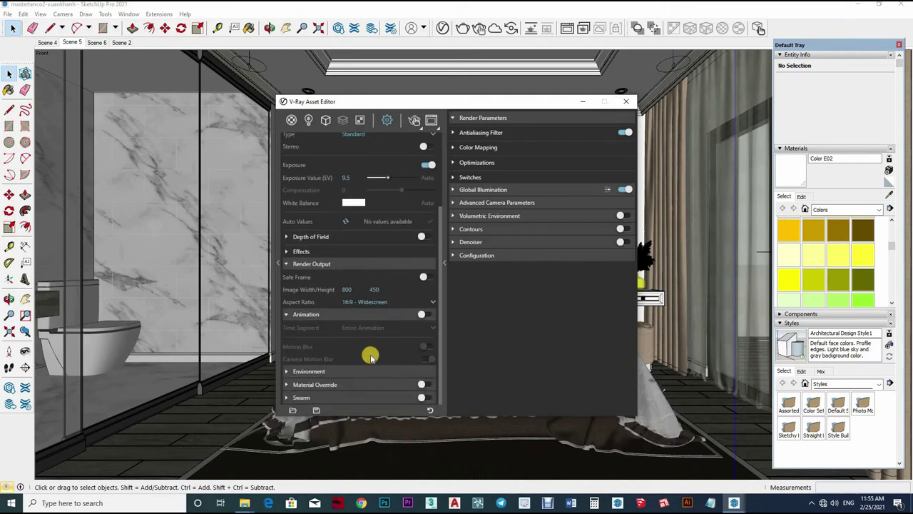
pyautogui.click(345, 367)
pyautogui.scroll(-2, 390, 307)
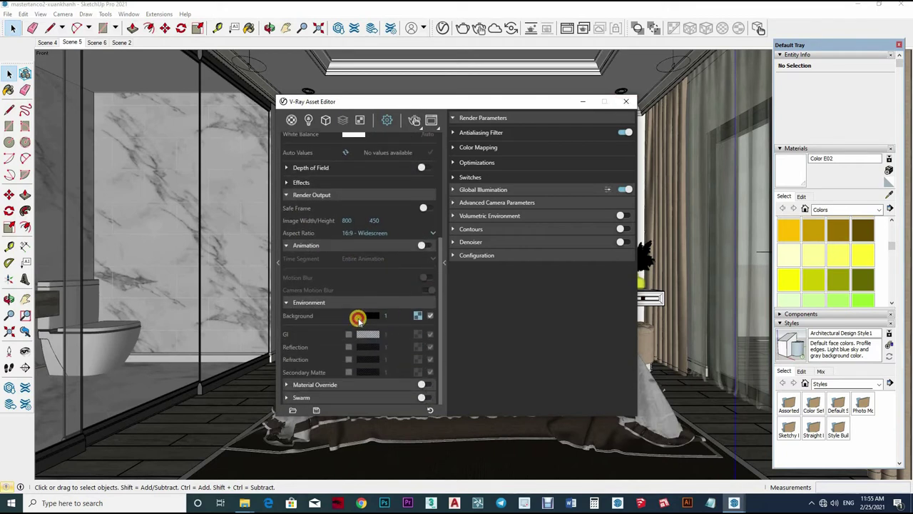
pyautogui.click(358, 318)
pyautogui.click(386, 316)
pyautogui.write('3')
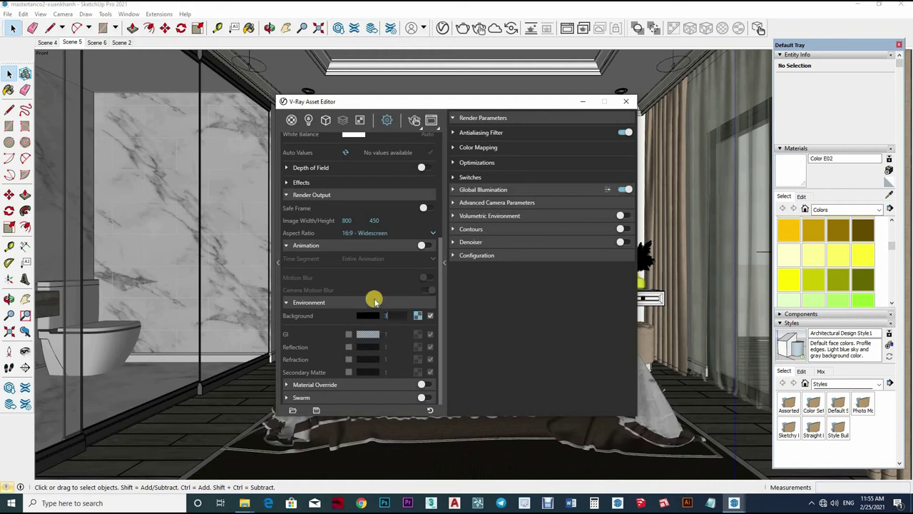
pyautogui.scroll(1, 393, 268)
pyautogui.scroll(1, 396, 285)
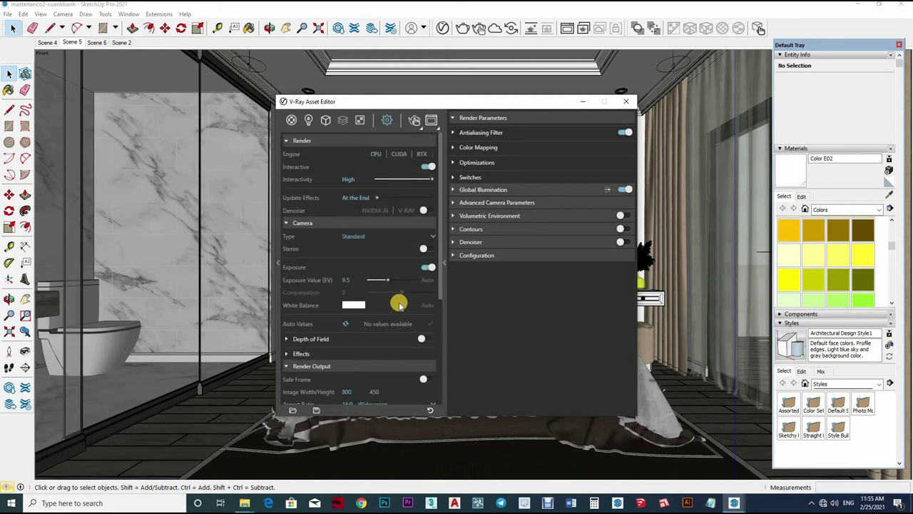
pyautogui.scroll(1, 398, 299)
pyautogui.scroll(-2, 382, 285)
pyautogui.scroll(-1, 378, 293)
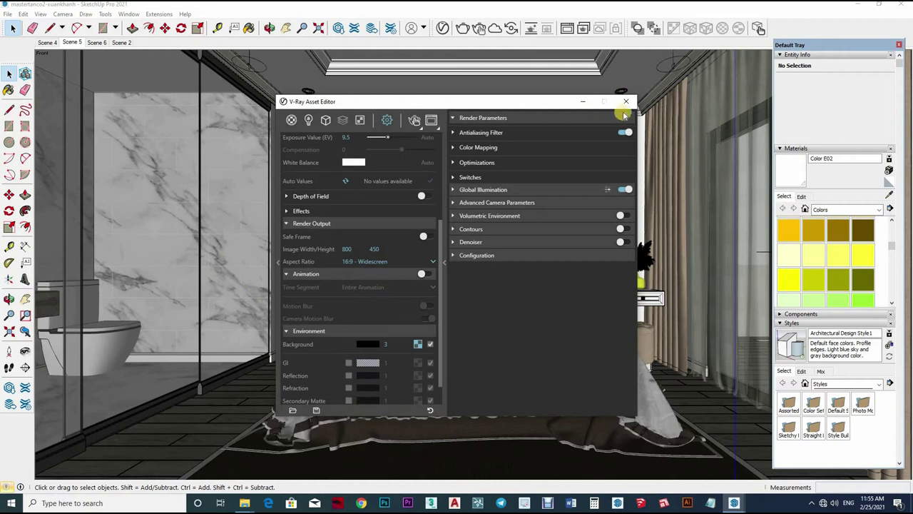
pyautogui.click(629, 105)
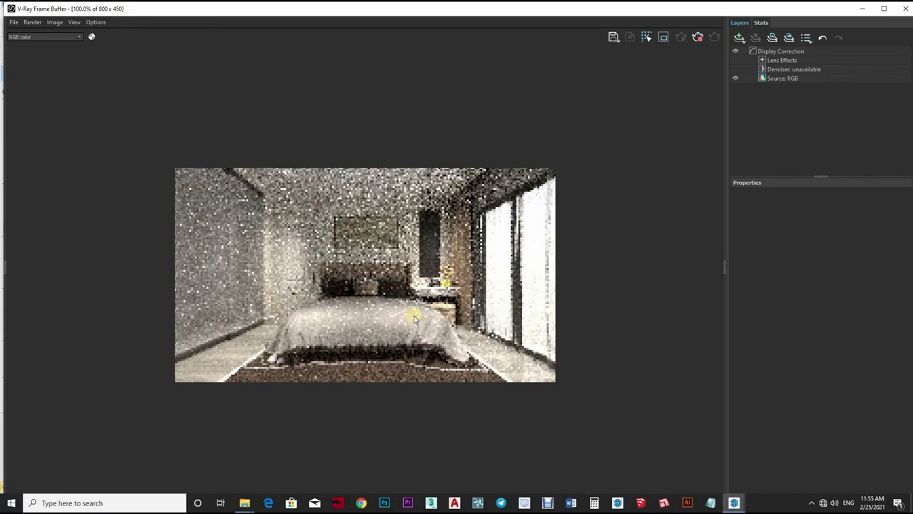
# Step: Check the brighter, clearer re-render and reopen the V-Ray settings
pyautogui.scroll(1, 474, 321)
pyautogui.scroll(-1, 476, 325)
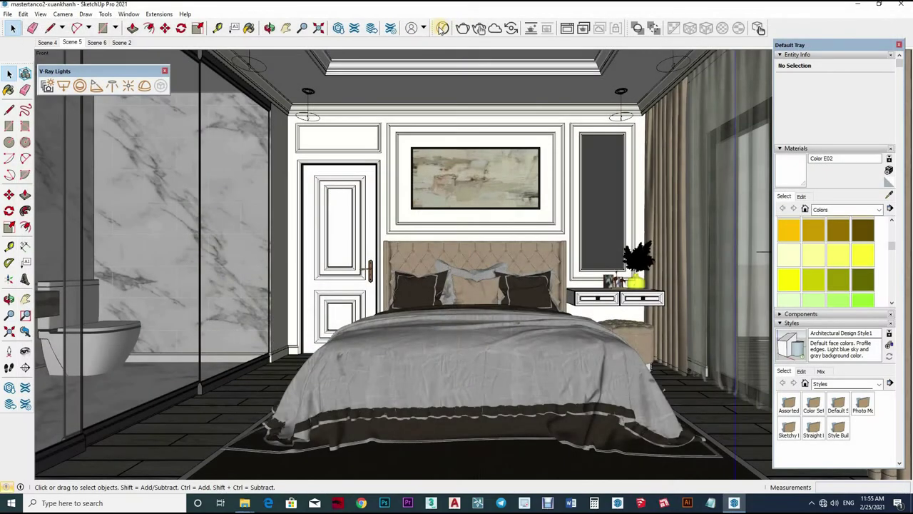
pyautogui.click(443, 28)
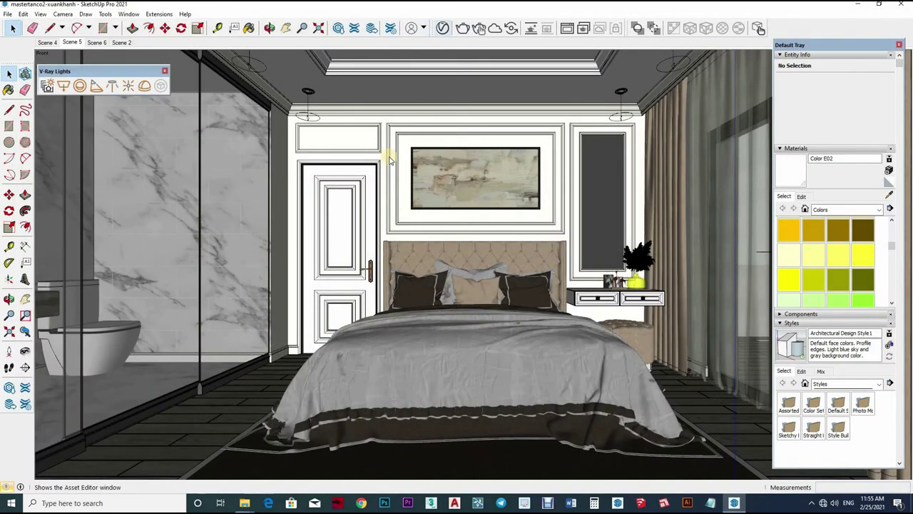
# Step: Turn off interactive rendering and set the output image width to 1250
pyautogui.click(426, 166)
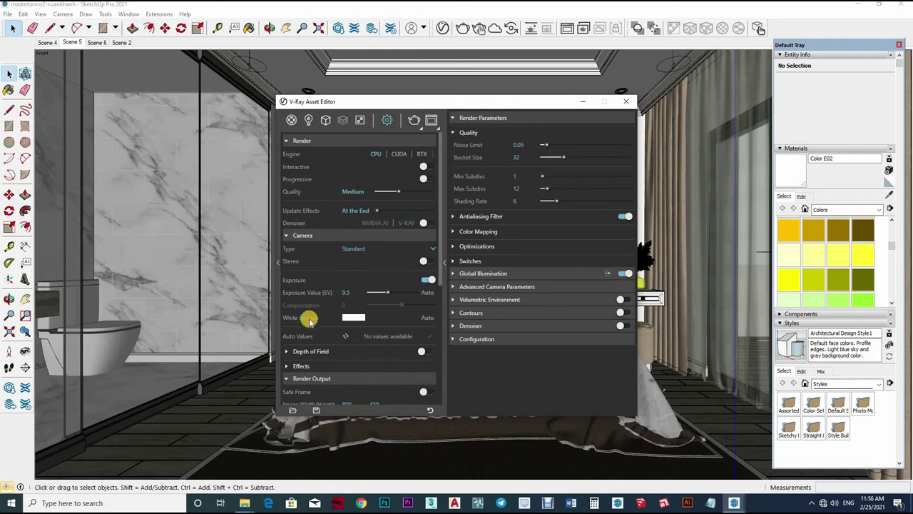
pyautogui.scroll(-5, 343, 261)
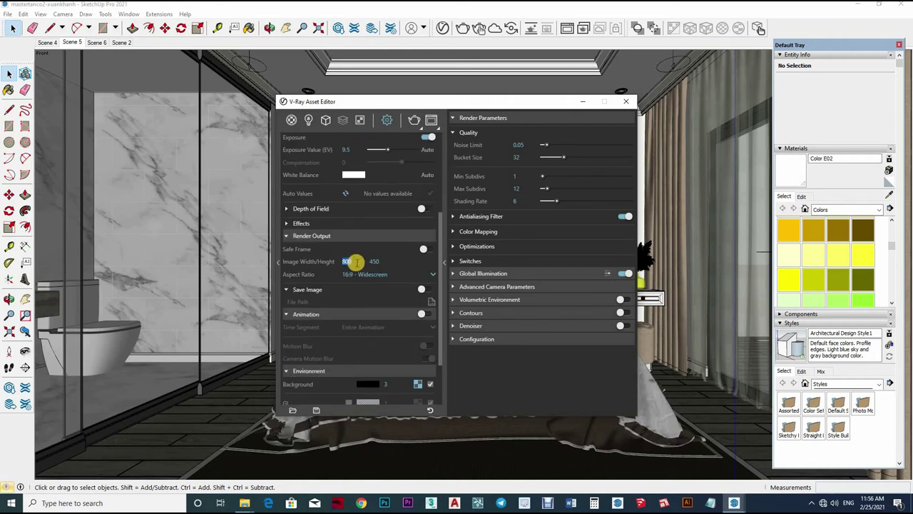
pyautogui.moveTo(346, 261)
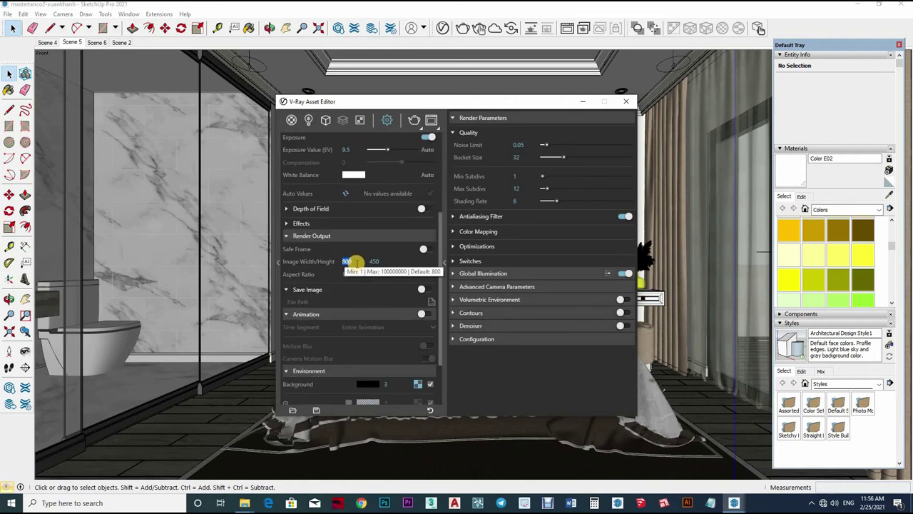
pyautogui.write('1250')
pyautogui.press('Return')
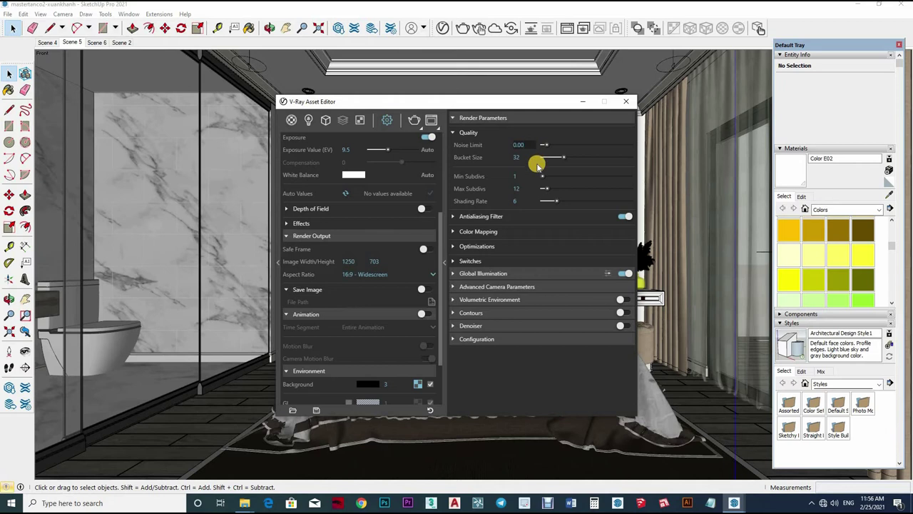
# Step: Tighten the Quality settings with Max Subdivs 24, then glance at Color Mapping and Switches
pyautogui.write('1')
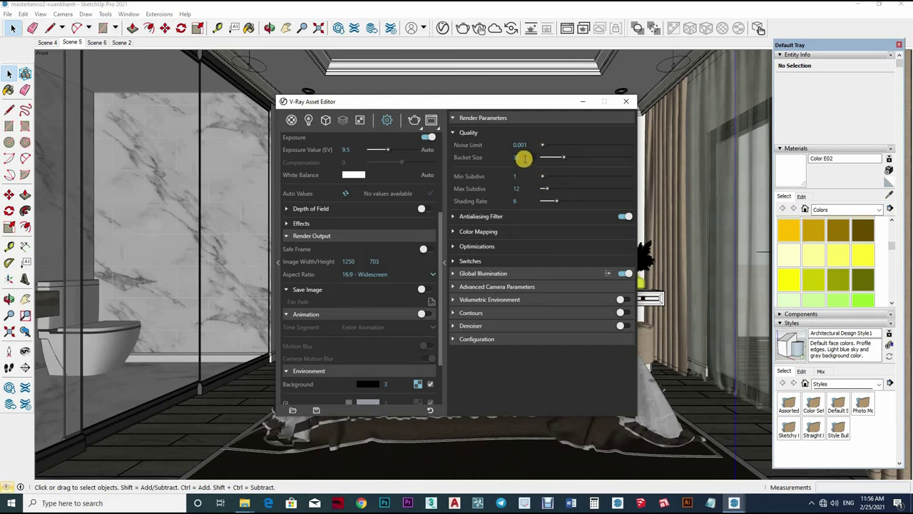
pyautogui.click(522, 159)
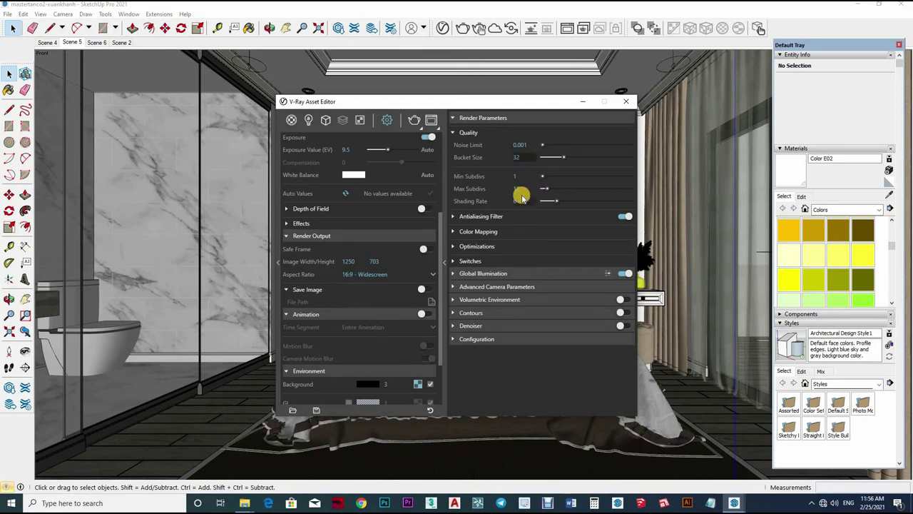
pyautogui.write('24')
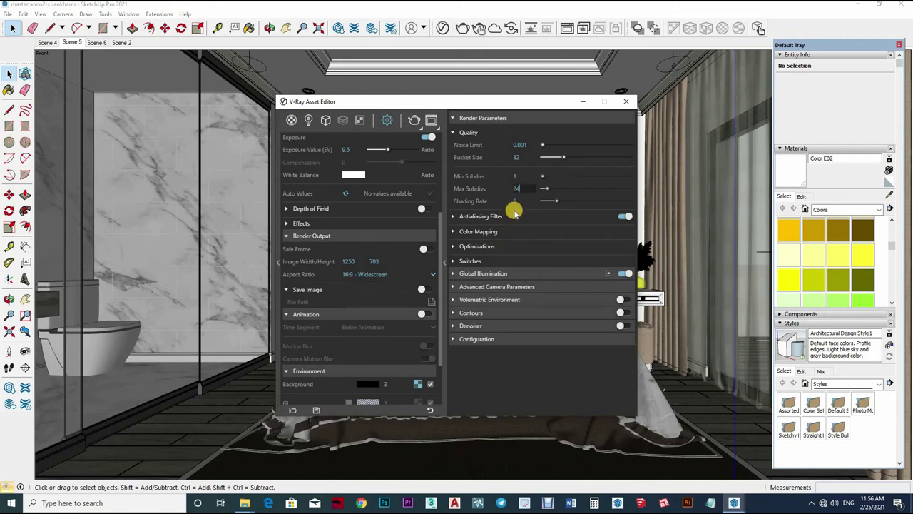
pyautogui.click(523, 218)
pyautogui.click(517, 232)
pyautogui.click(518, 230)
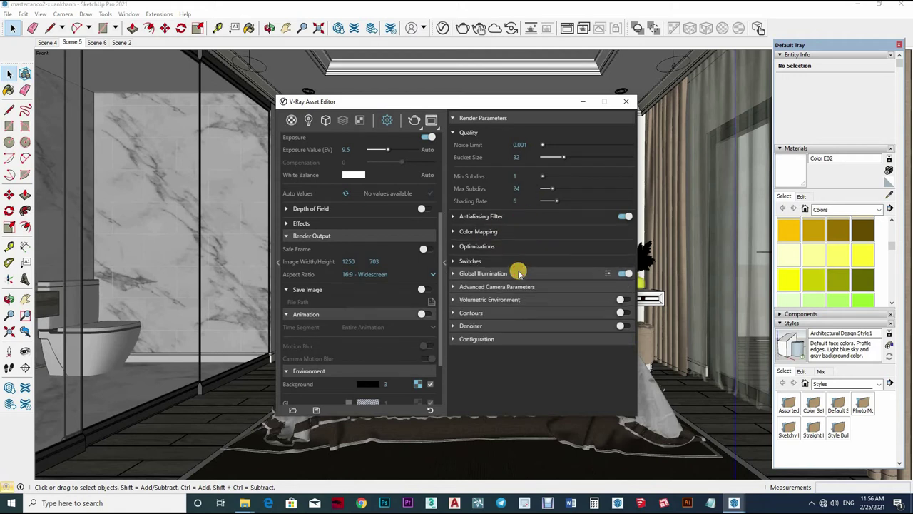
pyautogui.click(518, 262)
# Step: Switch primary GI rays to Irradiance map with Max Rate 0
pyautogui.click(548, 281)
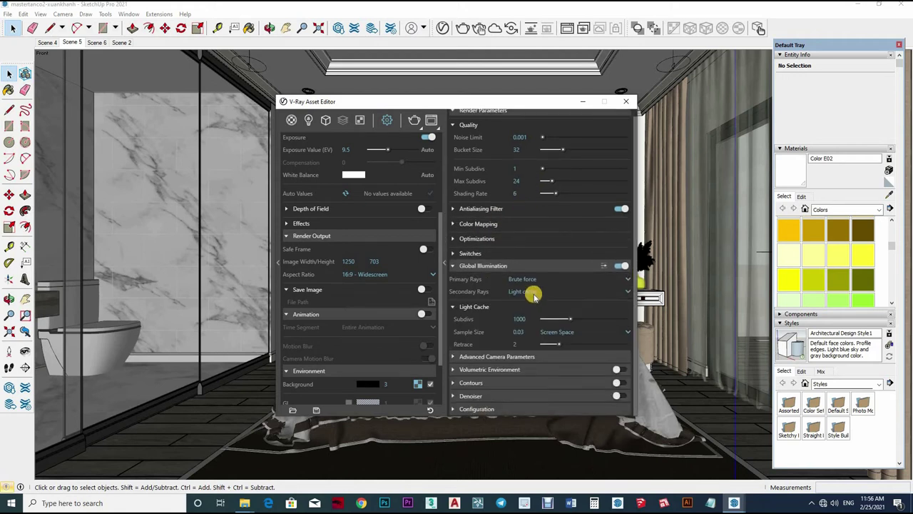
pyautogui.click(533, 291)
pyautogui.click(527, 325)
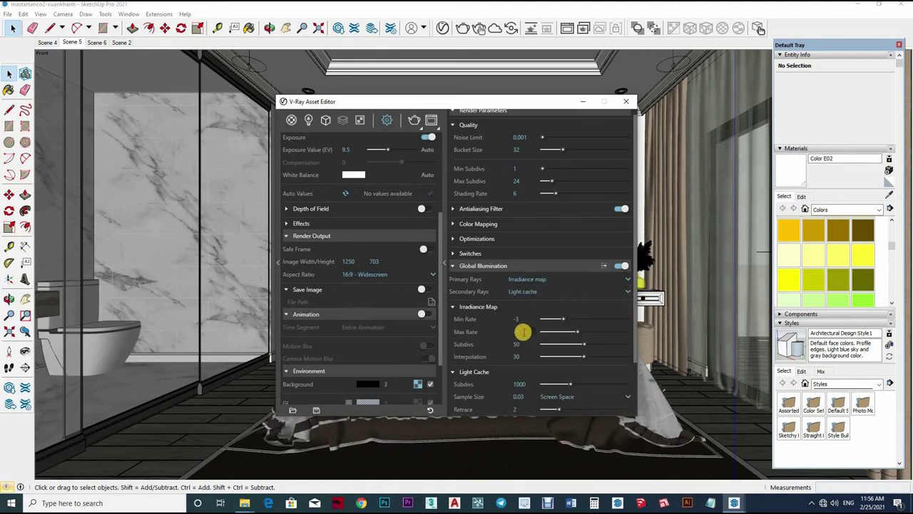
pyautogui.click(521, 331)
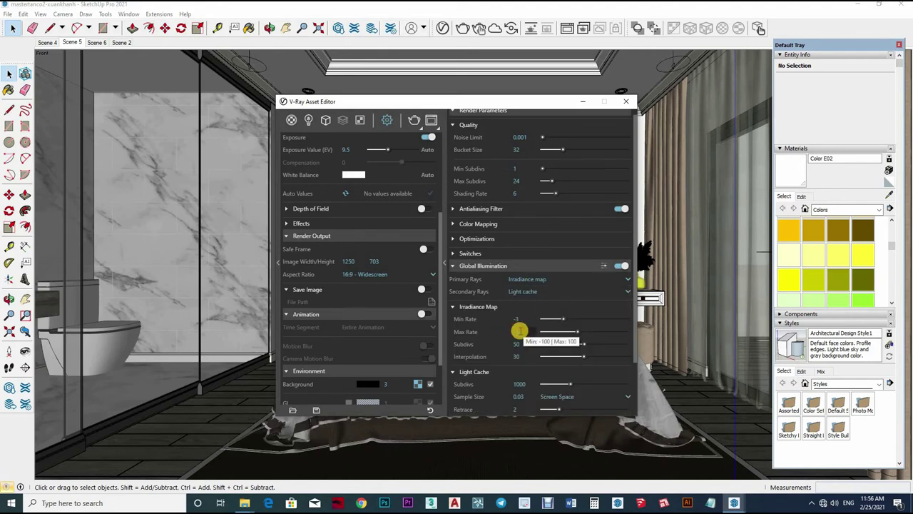
pyautogui.write('0')
pyautogui.click(479, 345)
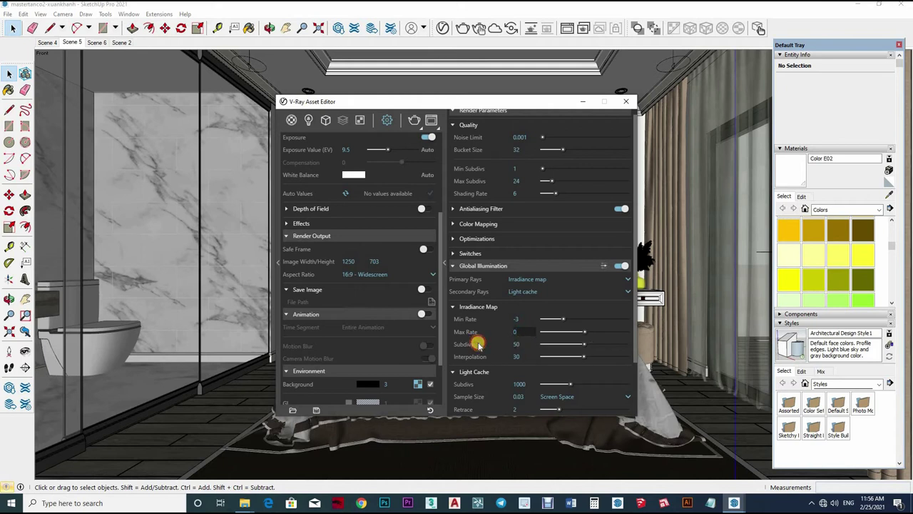
# Step: Set Irradiance Subdivs 80, Interpolation 50 and Light Cache Subdivs 1200, then close the settings
pyautogui.write('80')
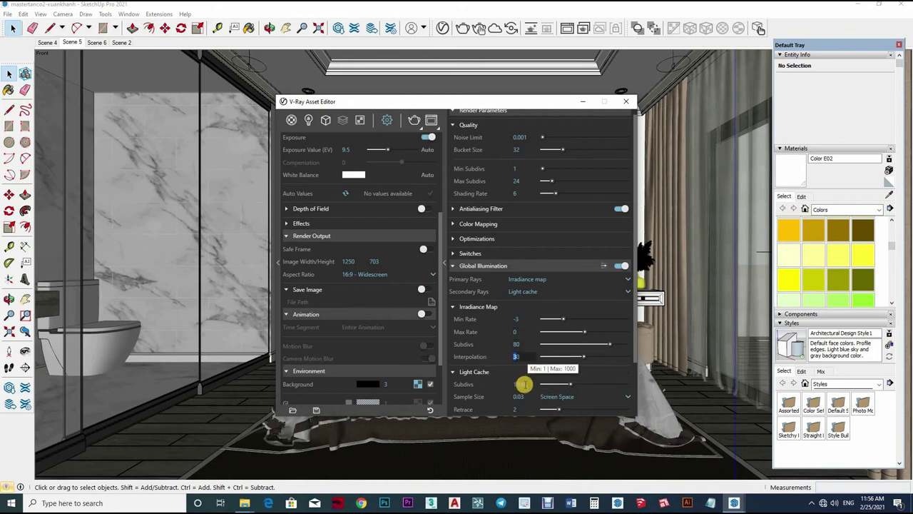
pyautogui.write('50')
pyautogui.click(521, 386)
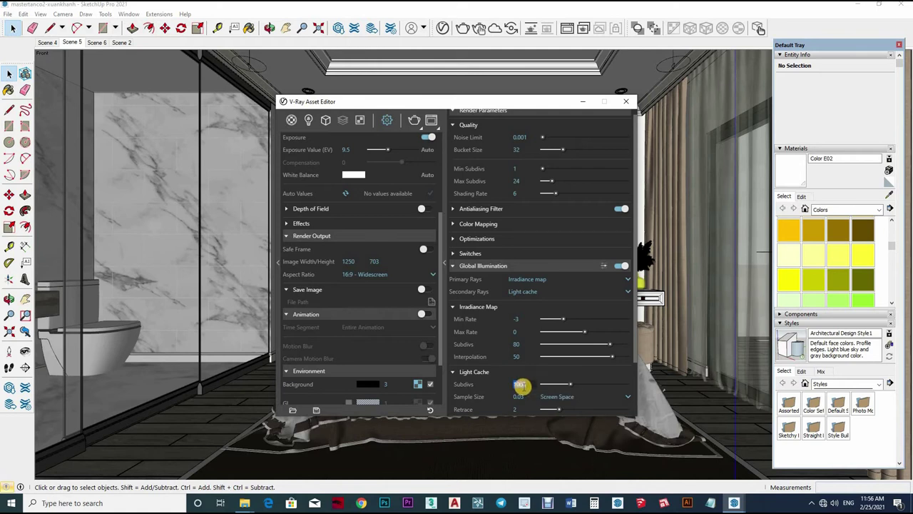
pyautogui.write('120')
pyautogui.press('Return')
pyautogui.scroll(-2, 513, 342)
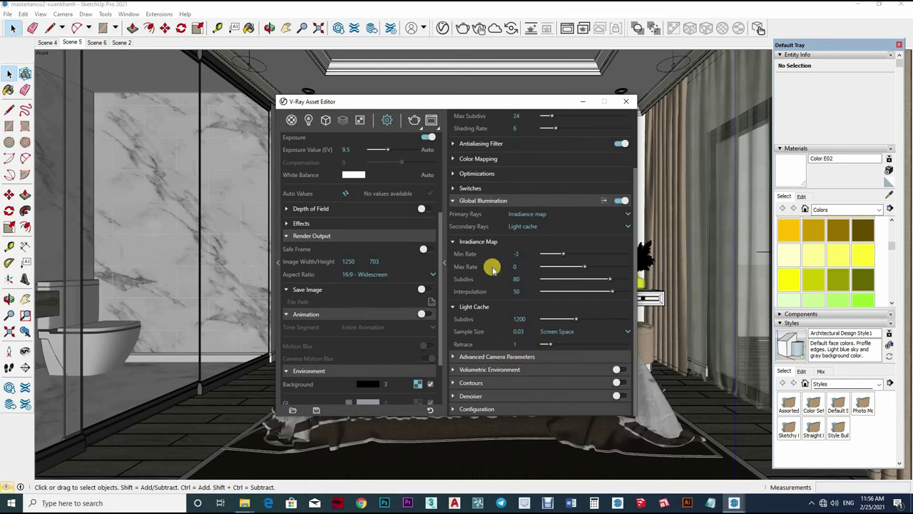
pyautogui.scroll(2, 528, 162)
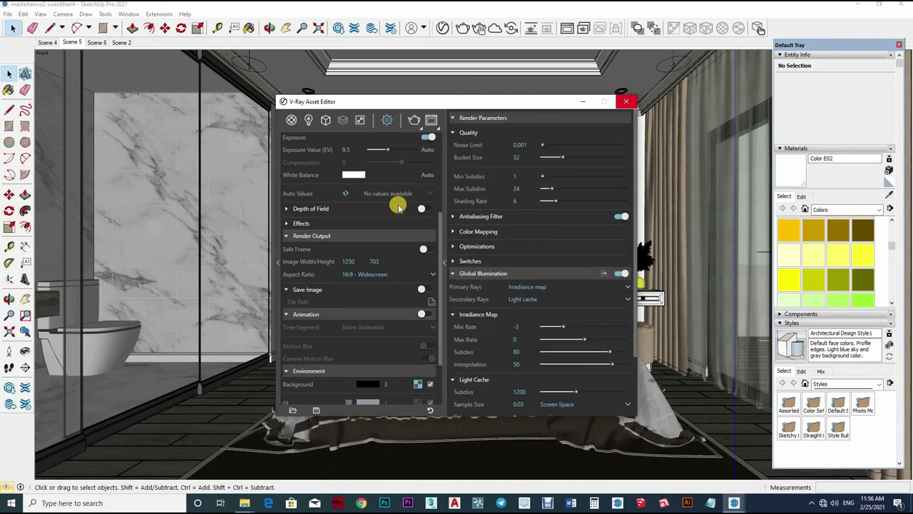
pyautogui.scroll(4, 399, 205)
pyautogui.click(625, 106)
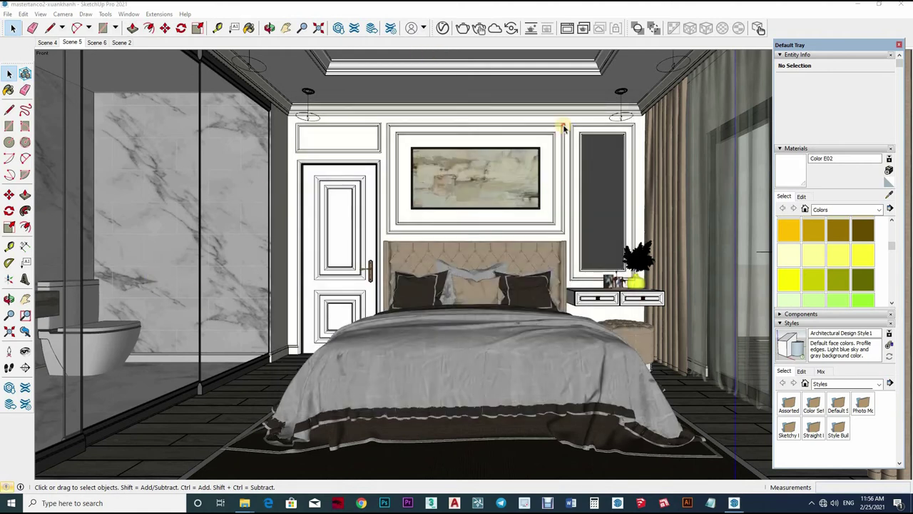
# Step: Select the rug, then review the camera and global illumination settings and close the window
pyautogui.click(227, 409)
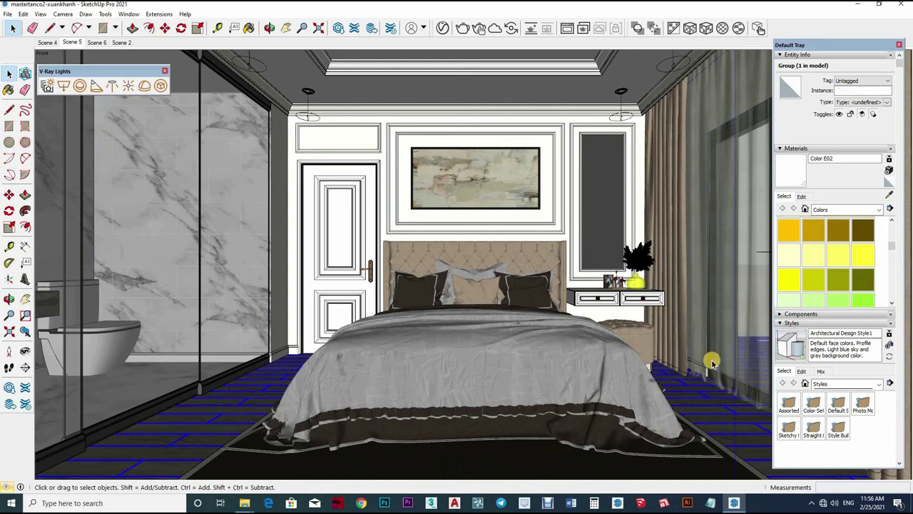
pyautogui.click(685, 375)
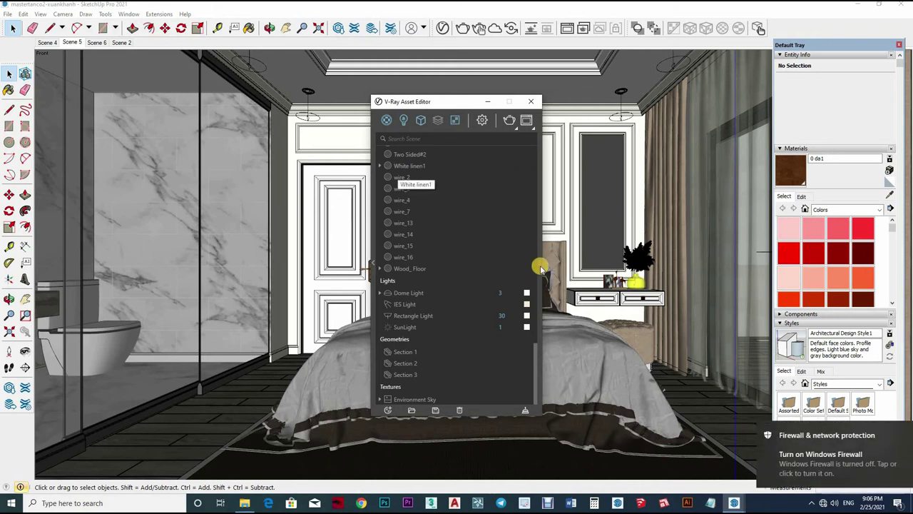
pyautogui.click(482, 120)
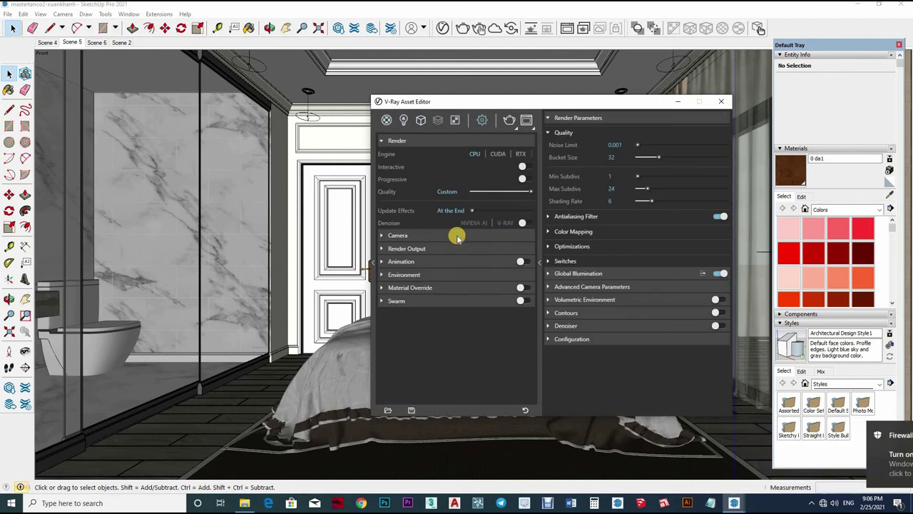
pyautogui.click(455, 237)
pyautogui.click(433, 248)
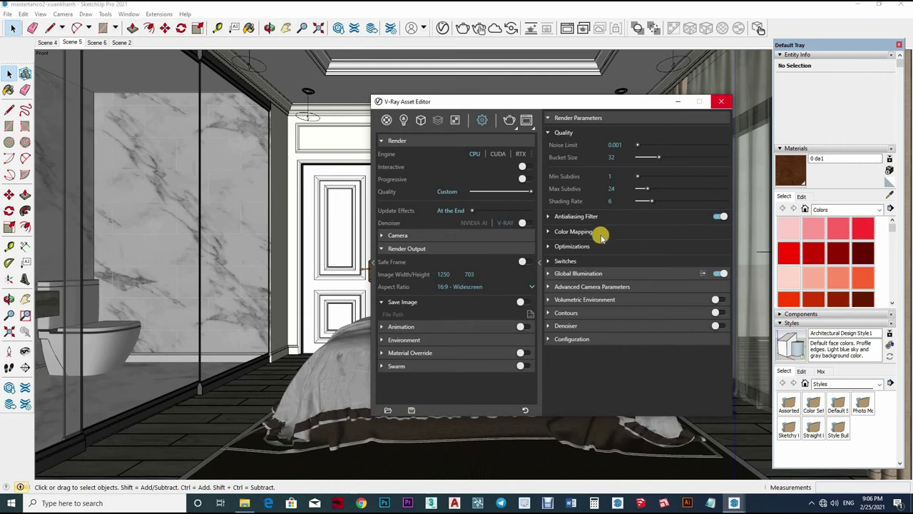
pyautogui.click(622, 273)
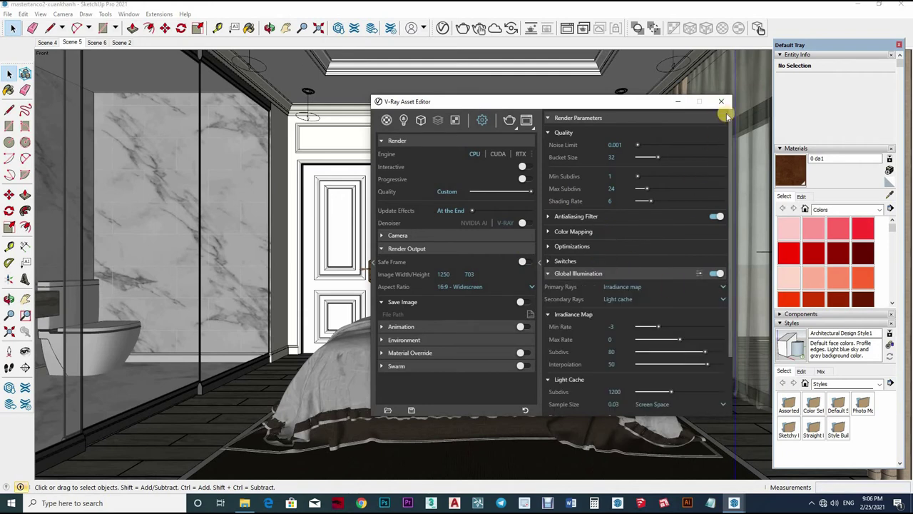
pyautogui.click(721, 101)
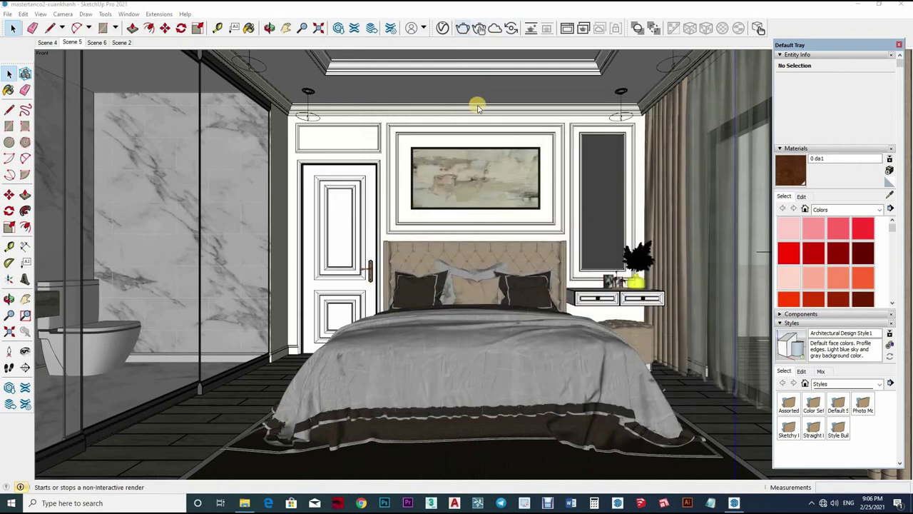
# Step: Run the final render and zoom in and out to inspect the 1250 × 703 result
pyautogui.click(462, 27)
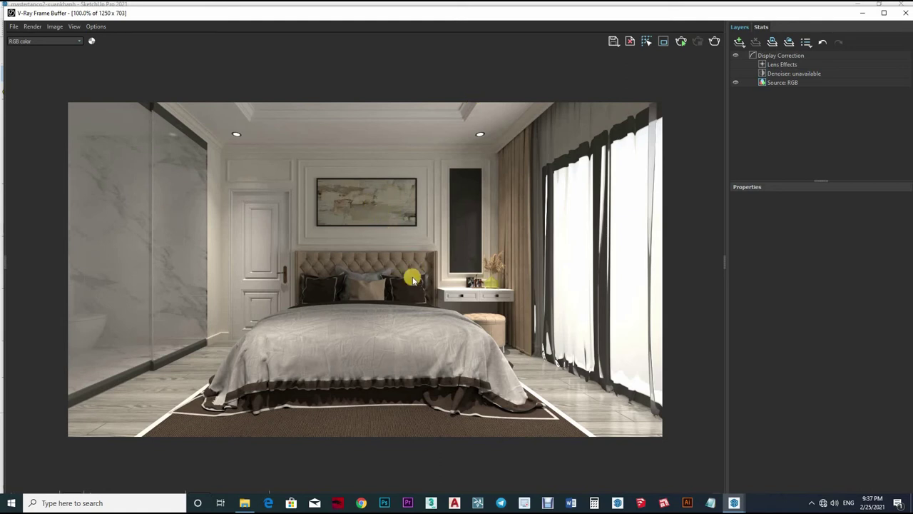
pyautogui.scroll(2, 412, 279)
pyautogui.scroll(-2, 410, 321)
pyautogui.scroll(2, 330, 335)
pyautogui.scroll(-2, 332, 333)
pyautogui.scroll(2, 475, 318)
pyautogui.scroll(-2, 320, 340)
pyautogui.scroll(-2, 499, 178)
pyautogui.scroll(2, 642, 40)
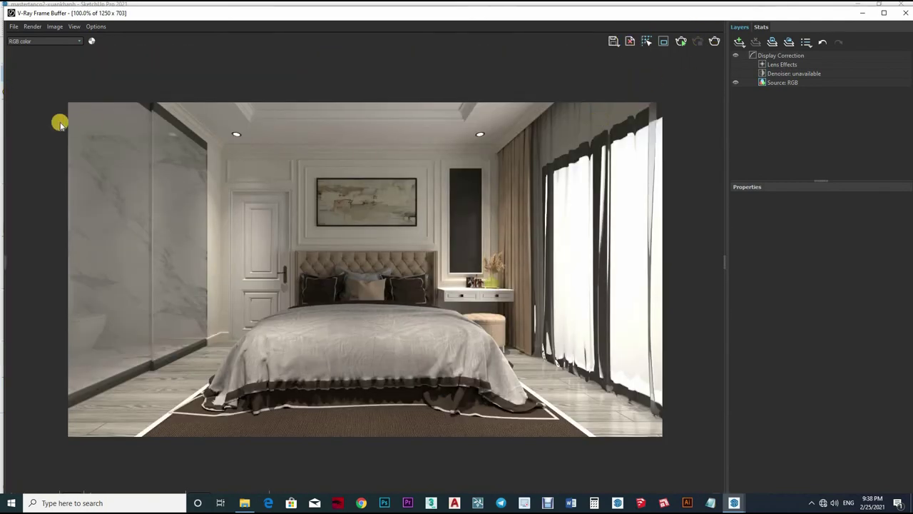
# Step: Save the render as 1.png in Desktop\V-RAY 5\8\pic and add an Exposure correction layer
pyautogui.click(32, 136)
pyautogui.write('1')
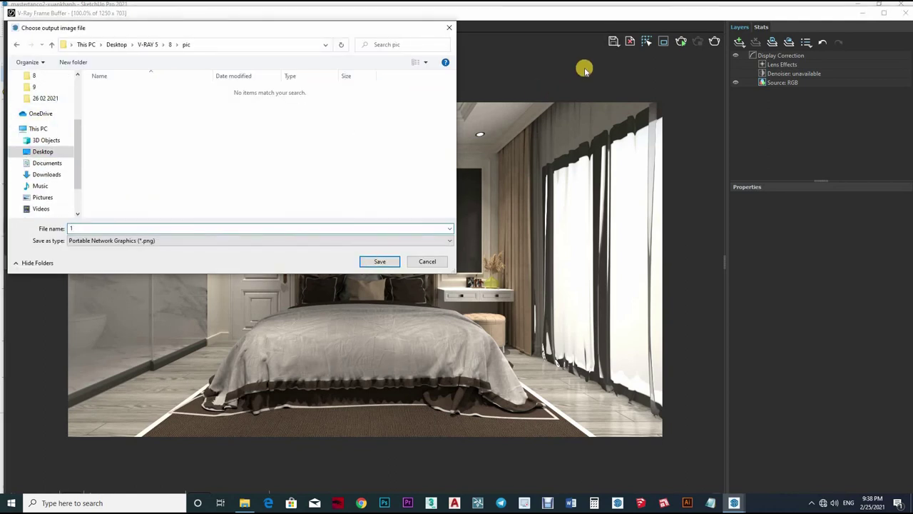
pyautogui.press('Return')
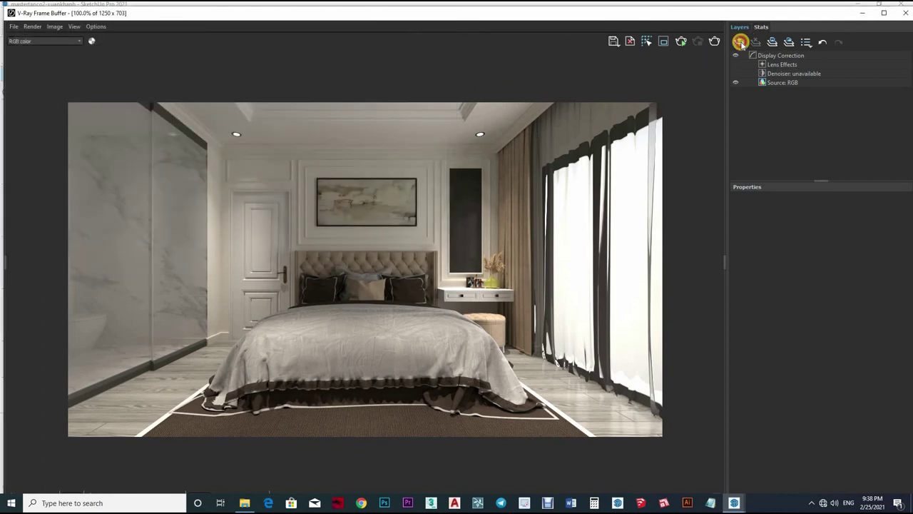
pyautogui.click(740, 42)
pyautogui.click(764, 96)
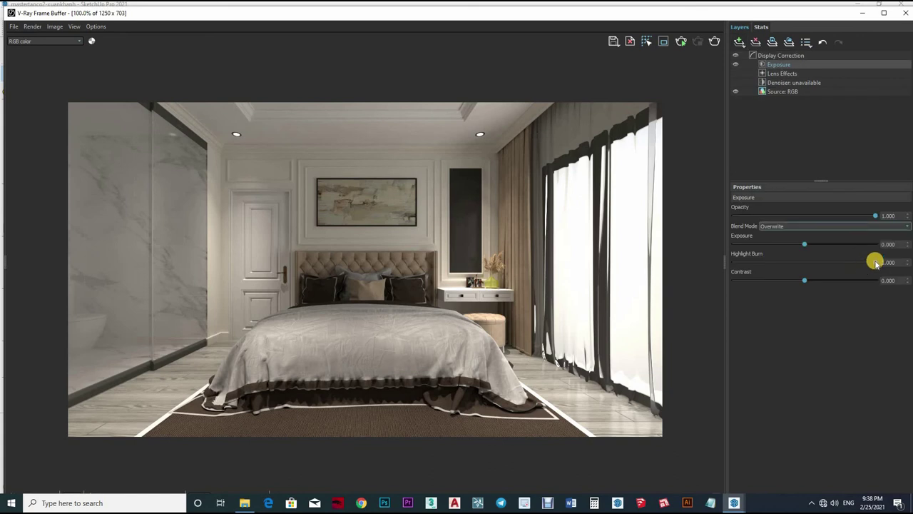
# Step: Tune the Exposure layer to exposure 0.302, highlight burn 0.037 and contrast -0.047
pyautogui.moveTo(876, 263); pyautogui.dragTo(752, 262)
pyautogui.moveTo(804, 244); pyautogui.dragTo(823, 245)
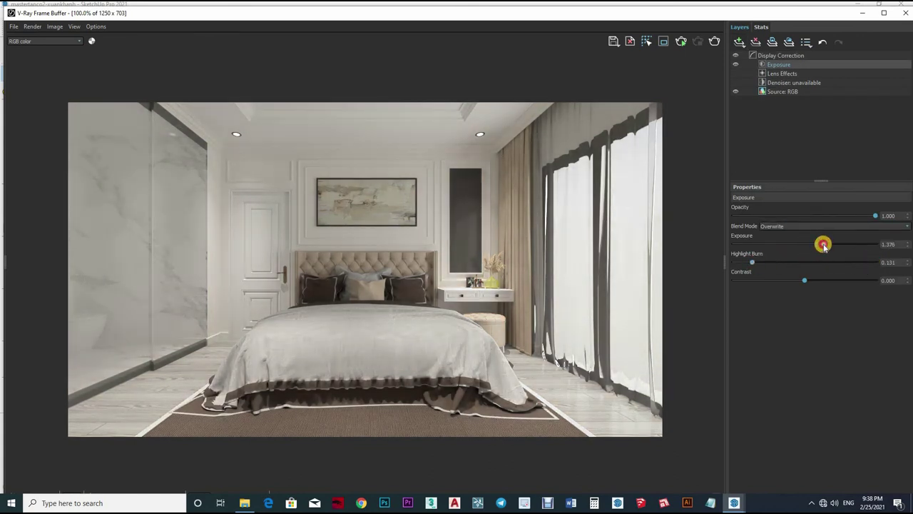
pyautogui.moveTo(804, 280)
pyautogui.mouseDown()
pyautogui.moveTo(827, 280)
pyautogui.moveTo(815, 280)
pyautogui.mouseUp()
pyautogui.moveTo(823, 243); pyautogui.dragTo(825, 244)
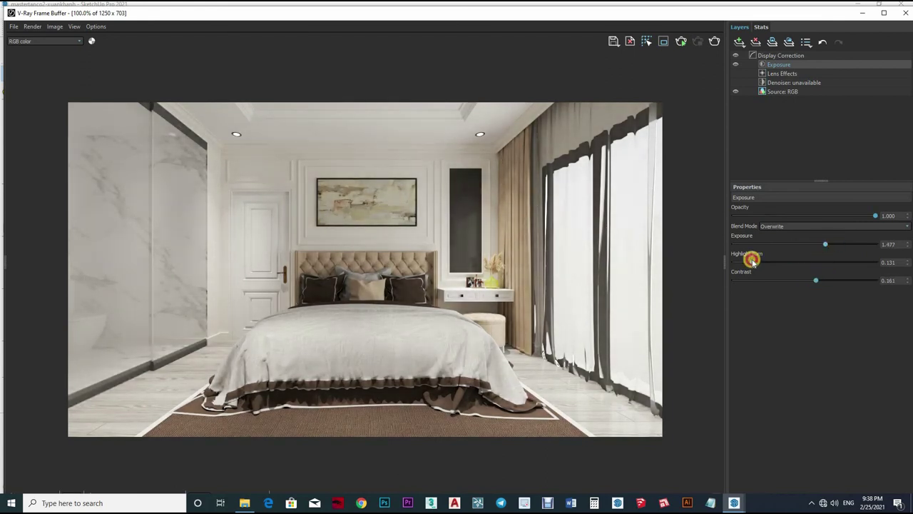
pyautogui.moveTo(752, 261); pyautogui.dragTo(740, 262)
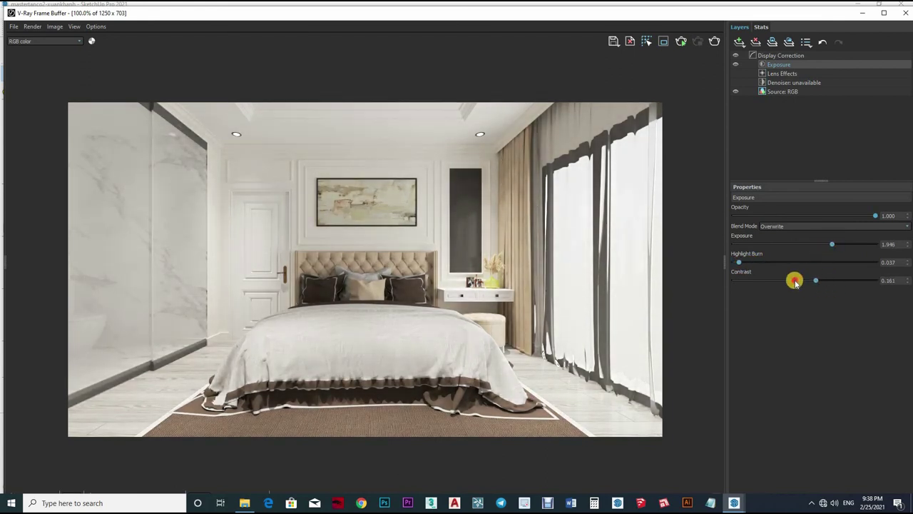
pyautogui.moveTo(795, 281); pyautogui.dragTo(801, 281)
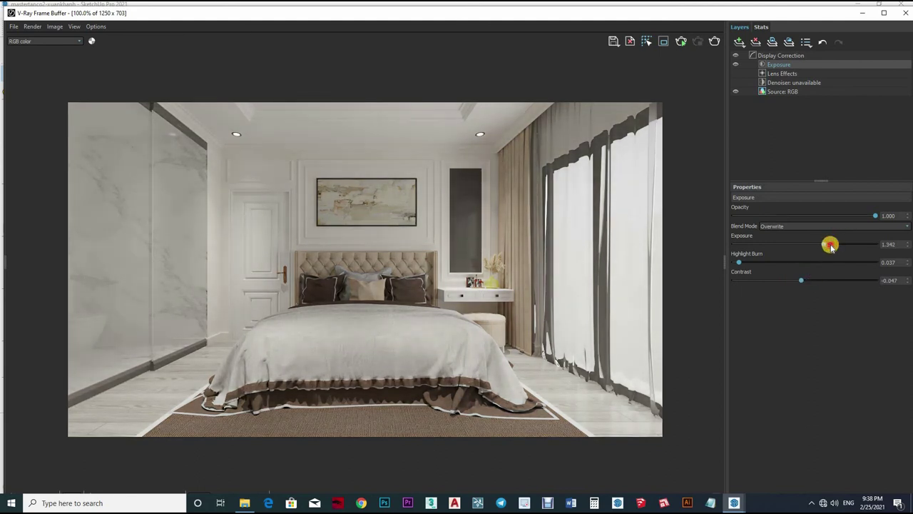
pyautogui.moveTo(830, 247); pyautogui.dragTo(812, 245)
pyautogui.click(813, 244)
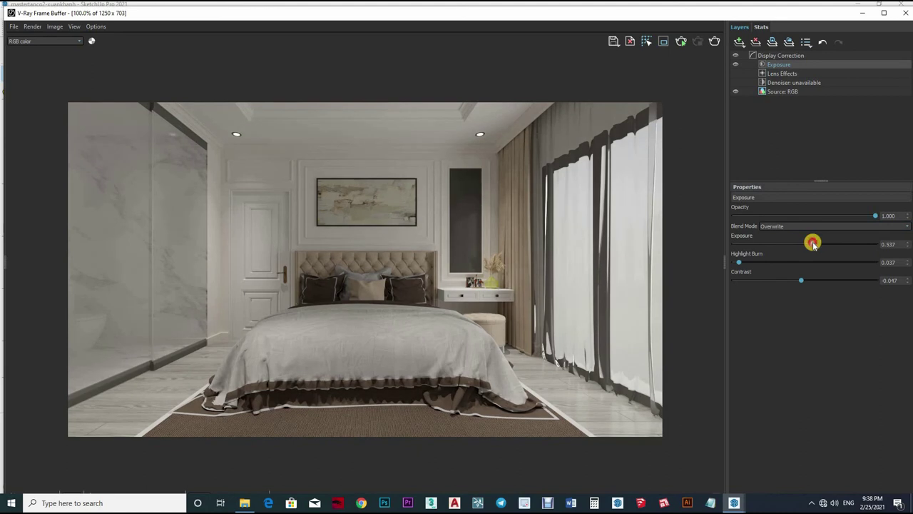
pyautogui.click(809, 244)
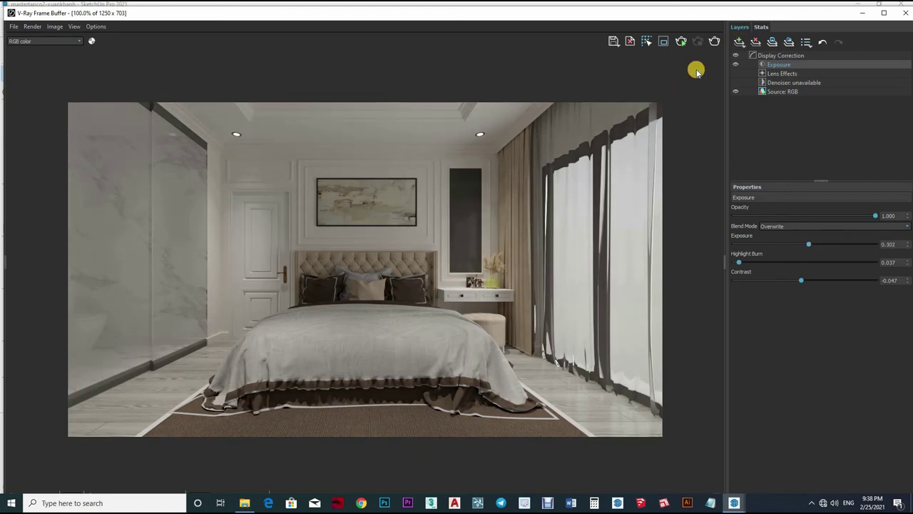
pyautogui.click(739, 42)
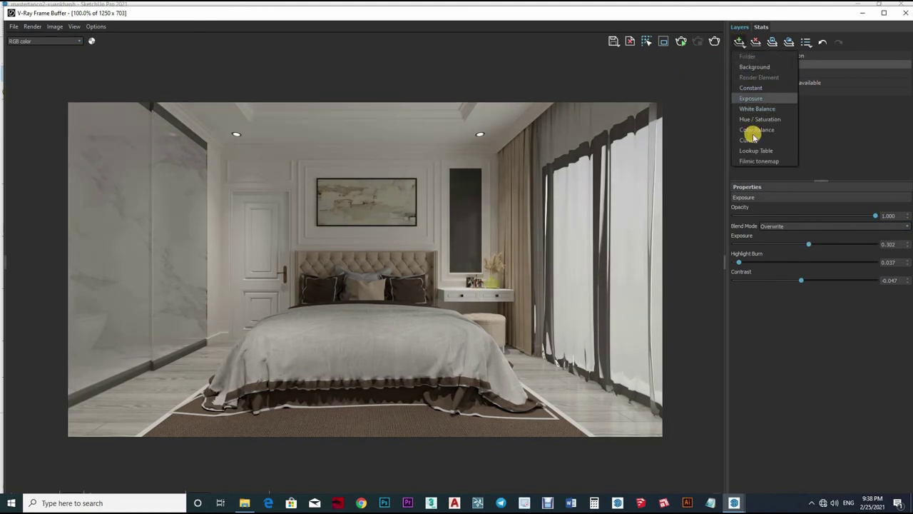